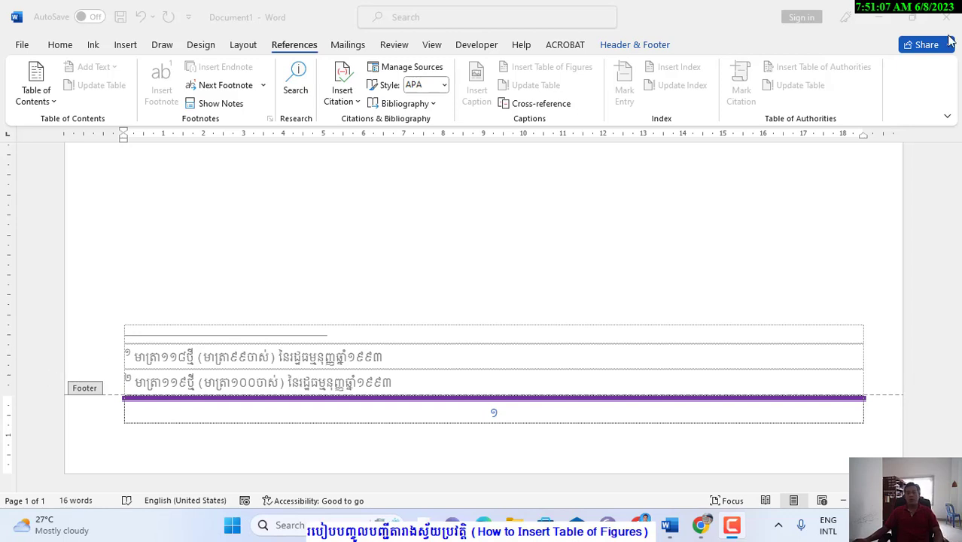
Step: Close header editing, return to the top of the page body, and minimize Word to the desktop
{"action": "scroll", "coordinate": [405, 236], "scroll_direction": "up", "scroll_amount": 5}
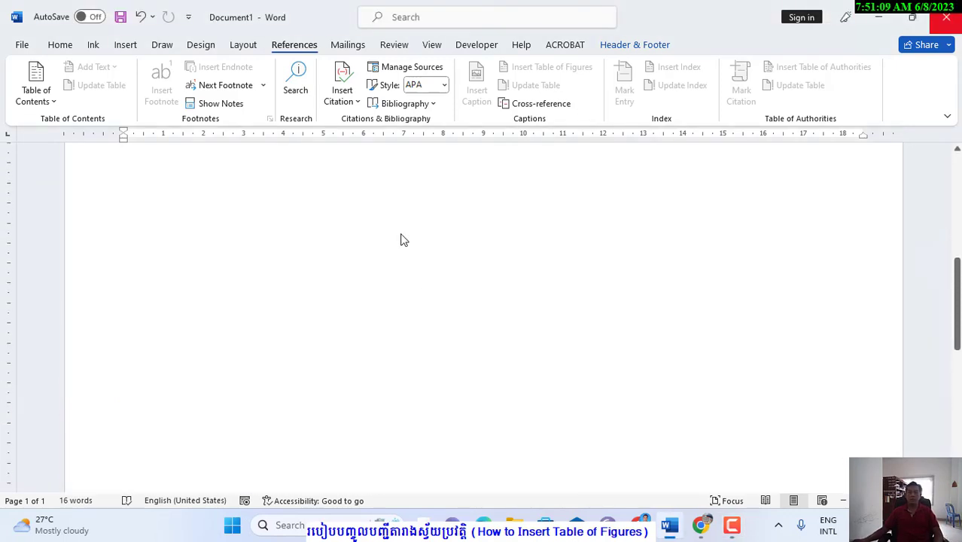
{"action": "scroll", "coordinate": [404, 238], "scroll_direction": "up", "scroll_amount": 5}
{"action": "scroll", "coordinate": [414, 264], "scroll_direction": "down", "scroll_amount": 5}
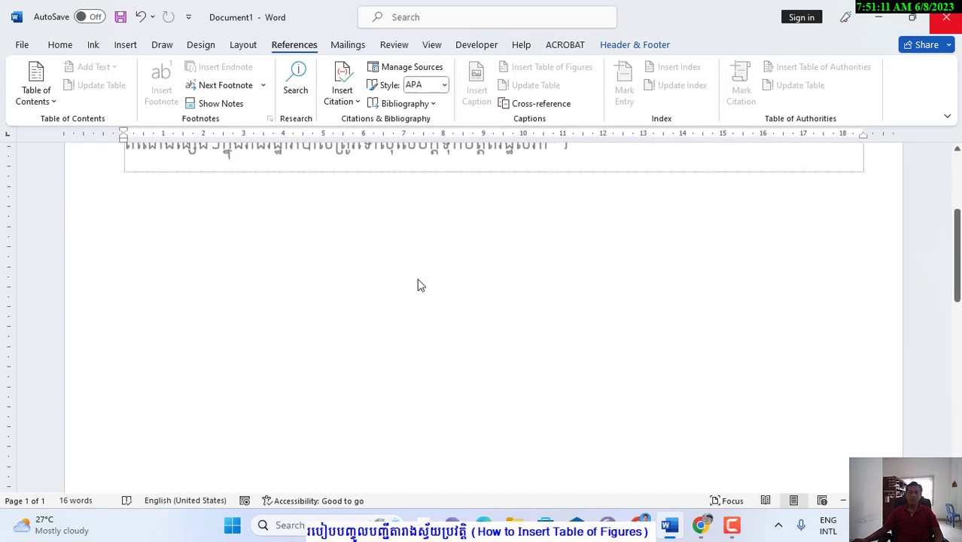
{"action": "double_click", "coordinate": [552, 239]}
{"action": "scroll", "coordinate": [615, 236], "scroll_direction": "up", "scroll_amount": 3}
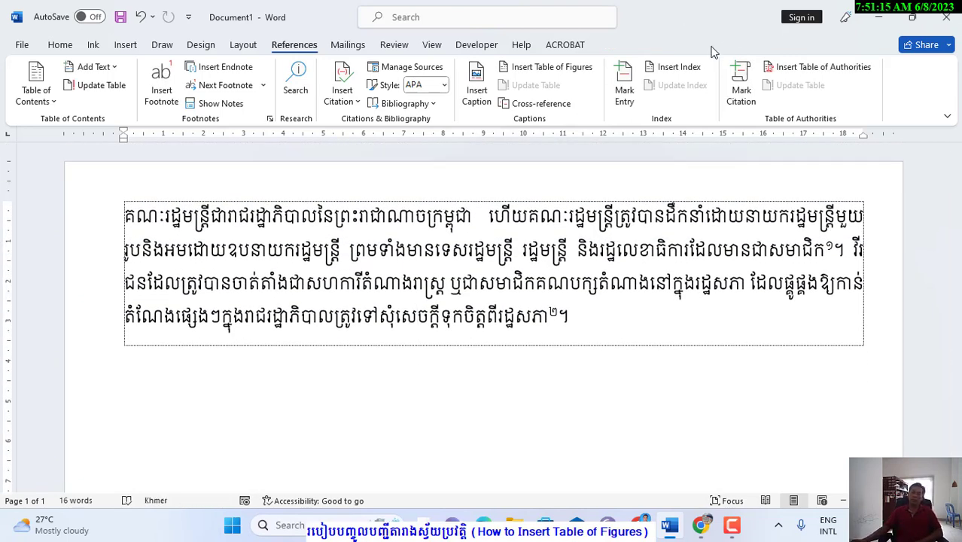
{"action": "left_click", "coordinate": [878, 15]}
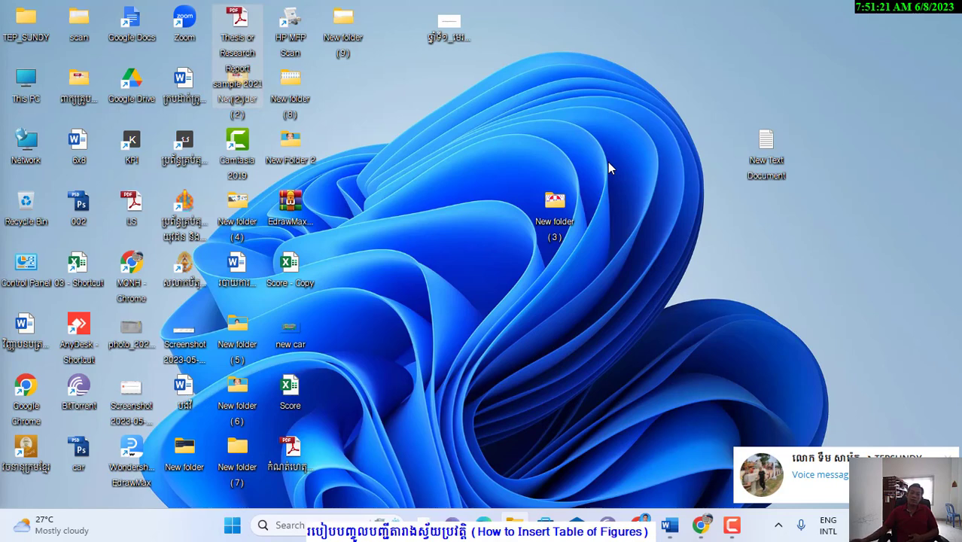
Step: Rearrange the PDF, New folder (3) and New Text Document icons, then open the thesis sample PDF
{"action": "left_click", "coordinate": [950, 457]}
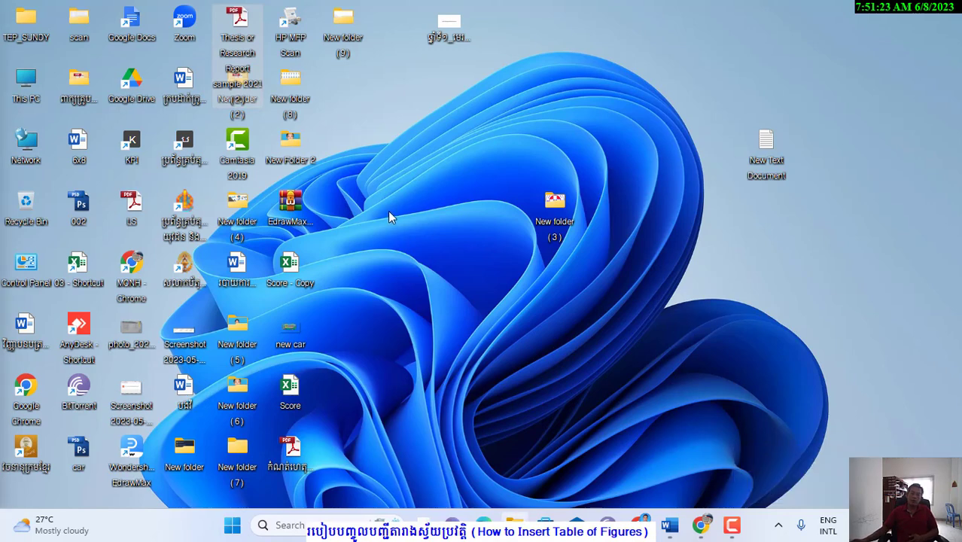
{"action": "left_click_drag", "start_coordinate": [230, 51], "coordinate": [600, 114]}
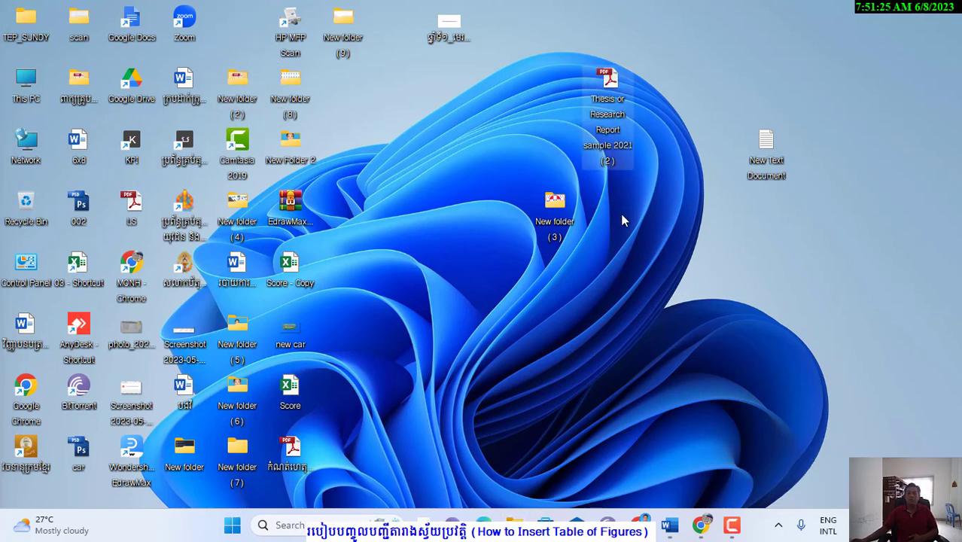
{"action": "mouse_move", "coordinate": [557, 221]}
{"action": "left_mouse_down"}
{"action": "mouse_move", "coordinate": [347, 118]}
{"action": "mouse_move", "coordinate": [357, 104]}
{"action": "left_mouse_up"}
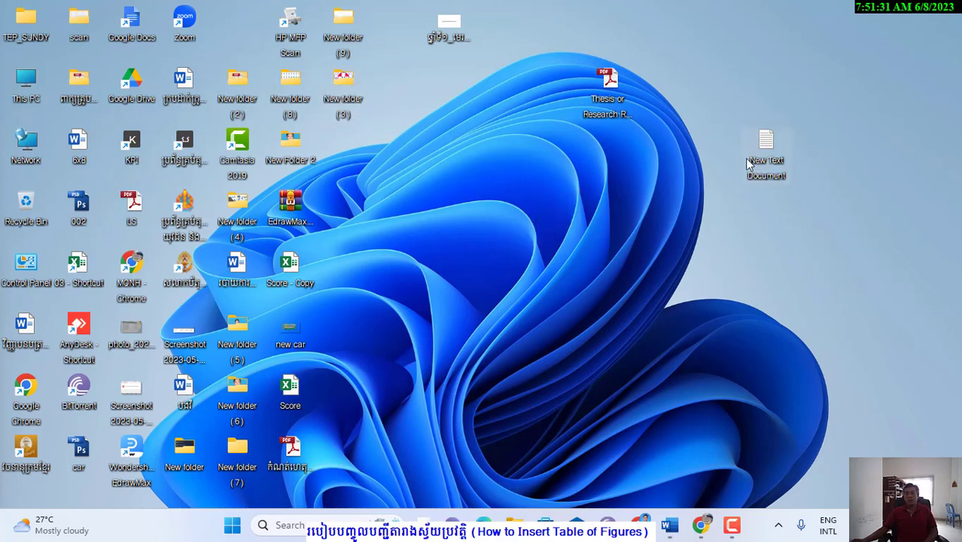
{"action": "left_click_drag", "start_coordinate": [748, 164], "coordinate": [331, 163]}
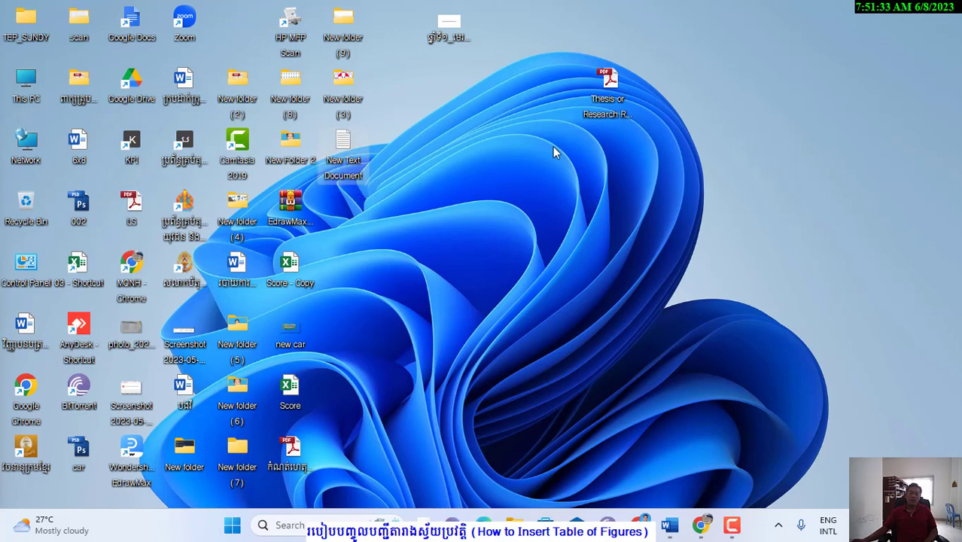
{"action": "double_click", "coordinate": [607, 84]}
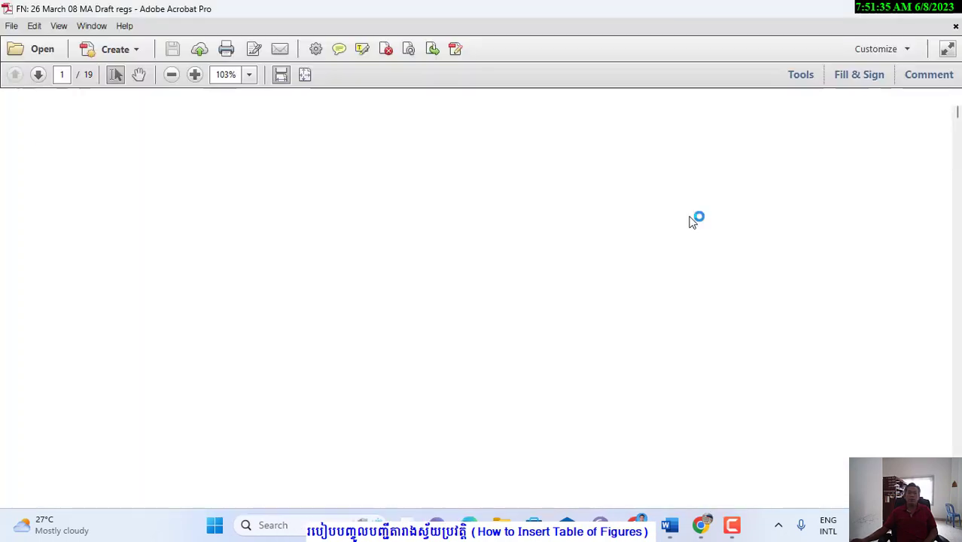
Step: Scroll through the PDF and show the page thumbnails panel
{"action": "scroll", "coordinate": [447, 240], "scroll_direction": "down", "scroll_amount": 1}
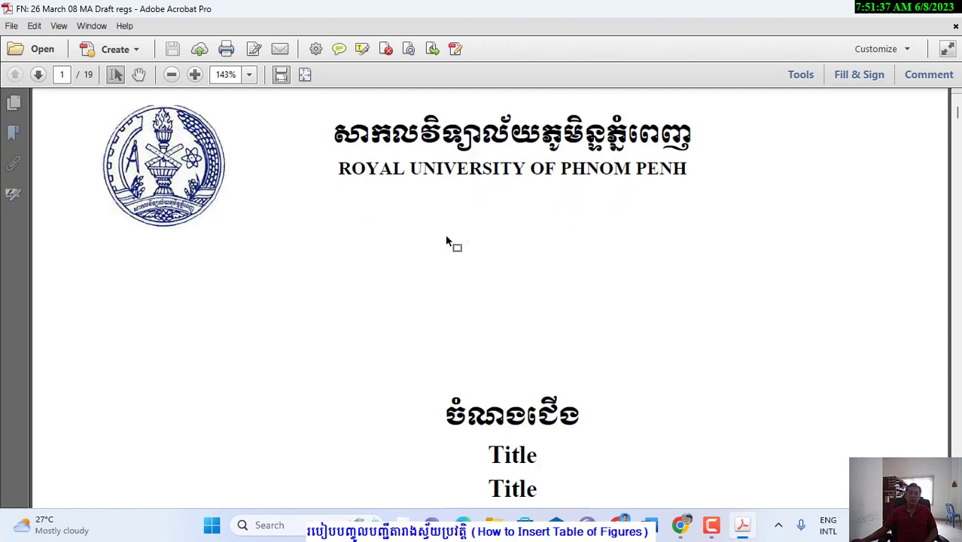
{"action": "scroll", "coordinate": [447, 237], "scroll_direction": "down", "scroll_amount": 3}
{"action": "scroll", "coordinate": [456, 218], "scroll_direction": "down", "scroll_amount": 3}
{"action": "scroll", "coordinate": [468, 226], "scroll_direction": "down", "scroll_amount": 3}
{"action": "scroll", "coordinate": [472, 263], "scroll_direction": "down", "scroll_amount": 3}
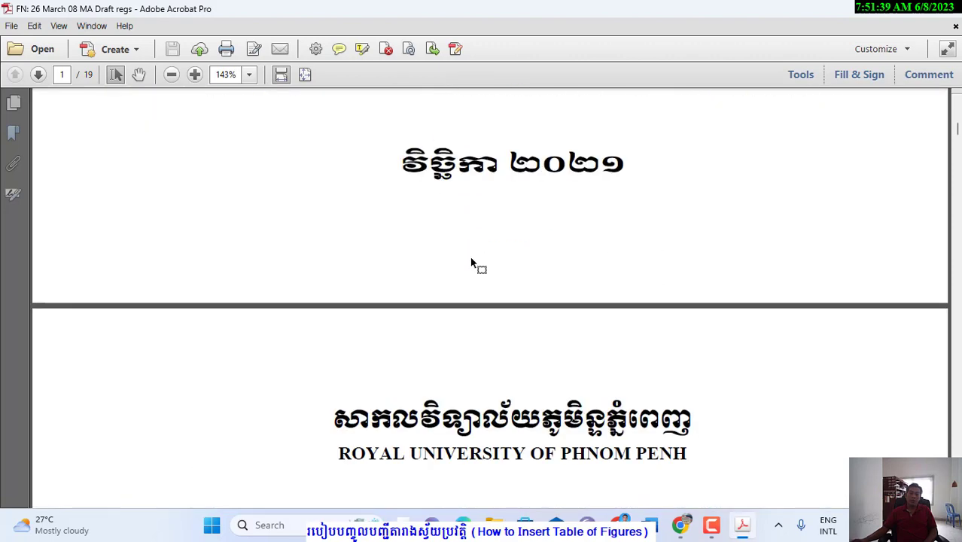
{"action": "left_click", "coordinate": [13, 101]}
{"action": "scroll", "coordinate": [107, 285], "scroll_direction": "down", "scroll_amount": 2}
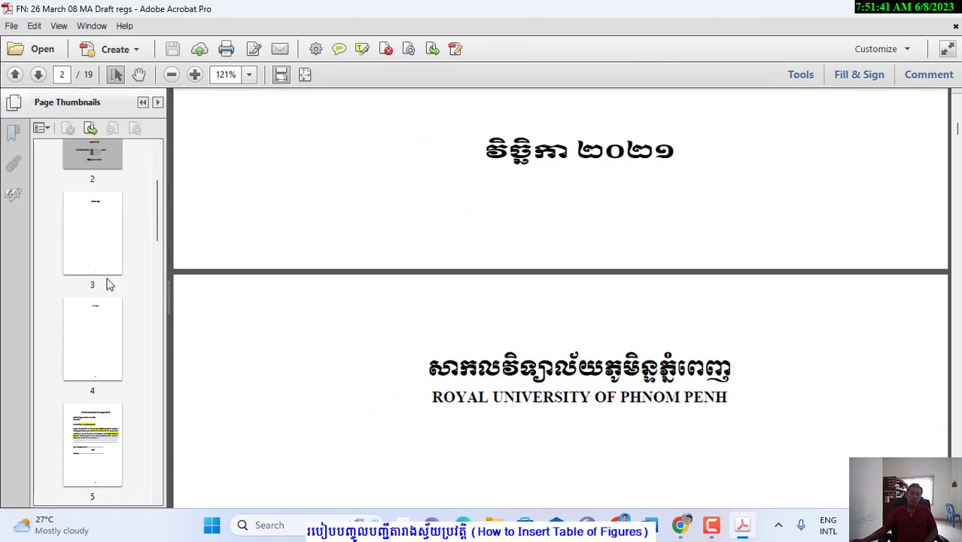
Step: Browse pages 4, 3 and 7, then go to page 10 and select the List of Tables heading and first entry
{"action": "left_click", "coordinate": [101, 332]}
{"action": "left_click", "coordinate": [94, 262]}
{"action": "scroll", "coordinate": [91, 291], "scroll_direction": "down", "scroll_amount": 2}
{"action": "scroll", "coordinate": [85, 342], "scroll_direction": "down", "scroll_amount": 1}
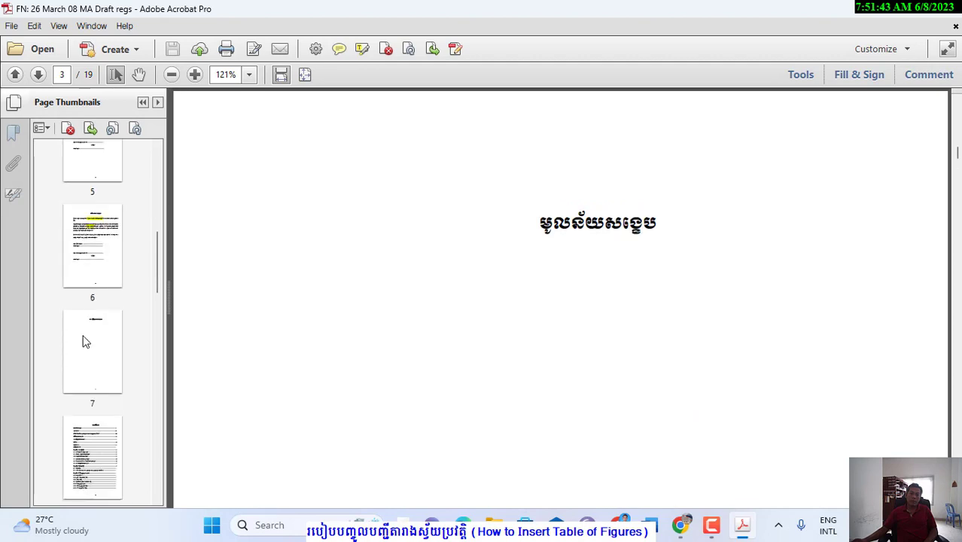
{"action": "left_click", "coordinate": [85, 342]}
{"action": "scroll", "coordinate": [90, 327], "scroll_direction": "down", "scroll_amount": 2}
{"action": "scroll", "coordinate": [90, 327], "scroll_direction": "down", "scroll_amount": 2}
{"action": "left_click", "coordinate": [92, 327]}
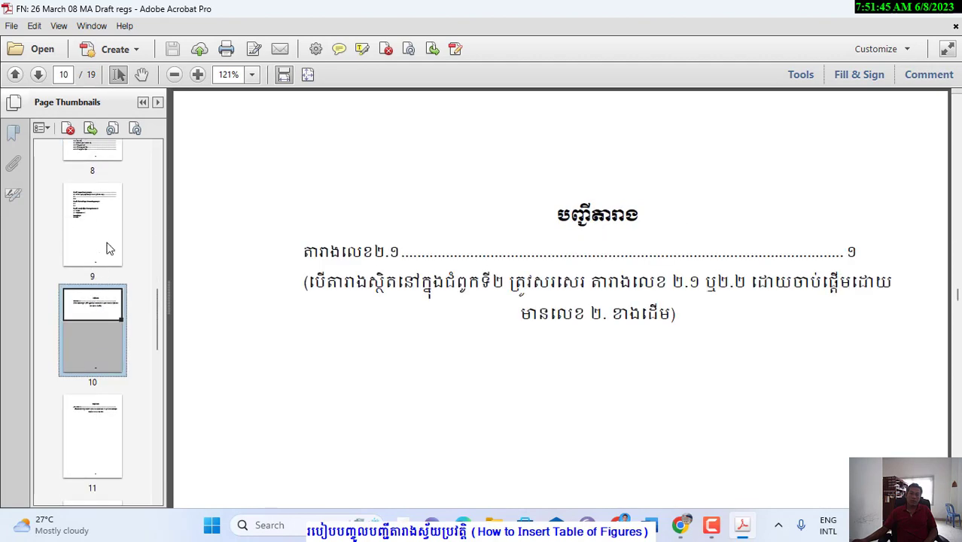
{"action": "left_click_drag", "start_coordinate": [555, 214], "coordinate": [723, 223]}
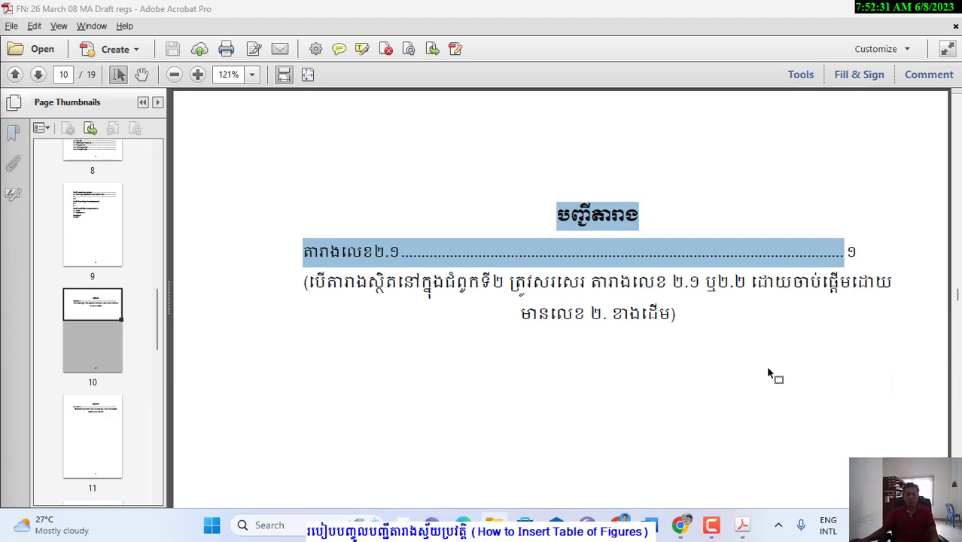
Step: Switch back to the Word document with Alt+Tab
{"action": "key", "text": "alt+Tab"}
{"action": "key", "text": "alt+Tab"}
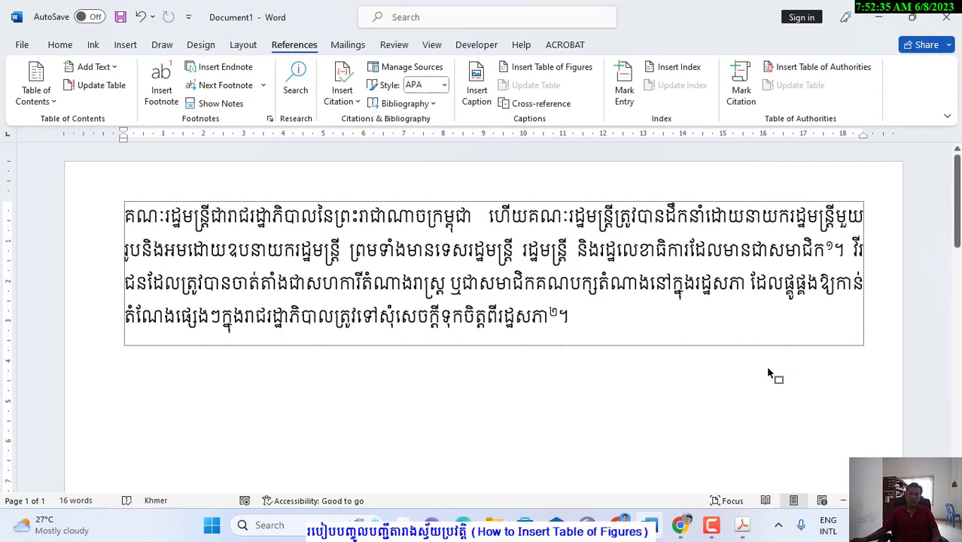
Step: Start a new paragraph below the Khmer text and apply 1. 2. 3. numbering
{"action": "left_click", "coordinate": [630, 320]}
{"action": "key", "text": "Return"}
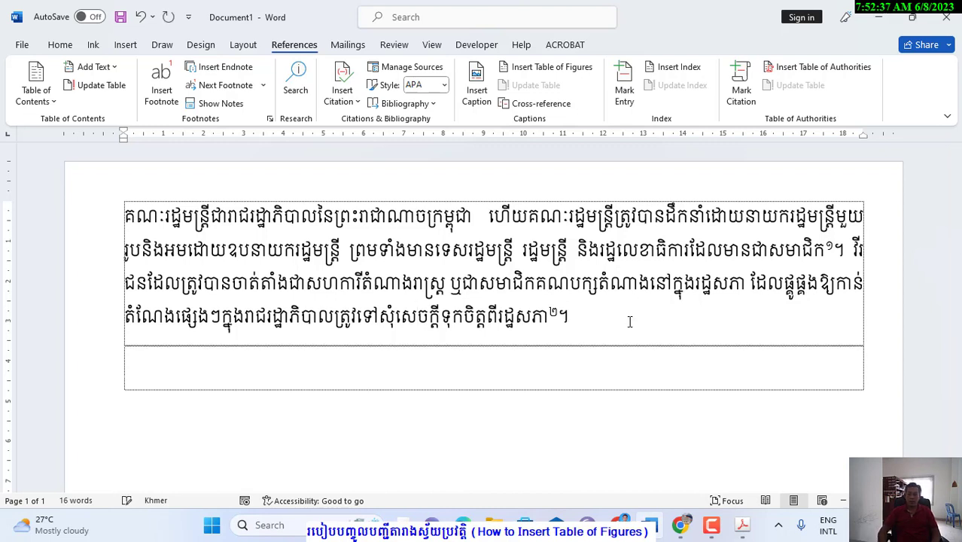
{"action": "type", "text": "1-"}
{"action": "key", "text": "BackSpace"}
{"action": "key", "text": "BackSpace"}
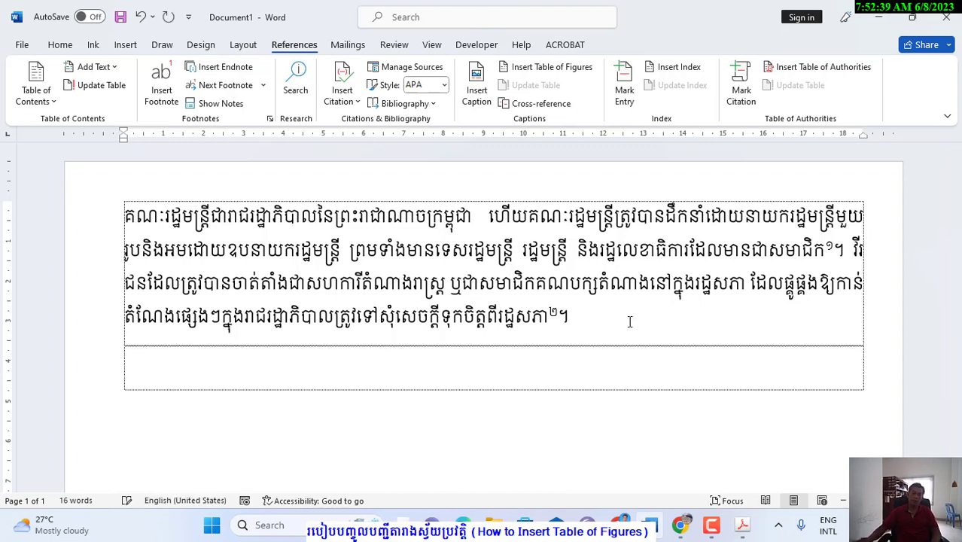
{"action": "key", "text": "alt+shift"}
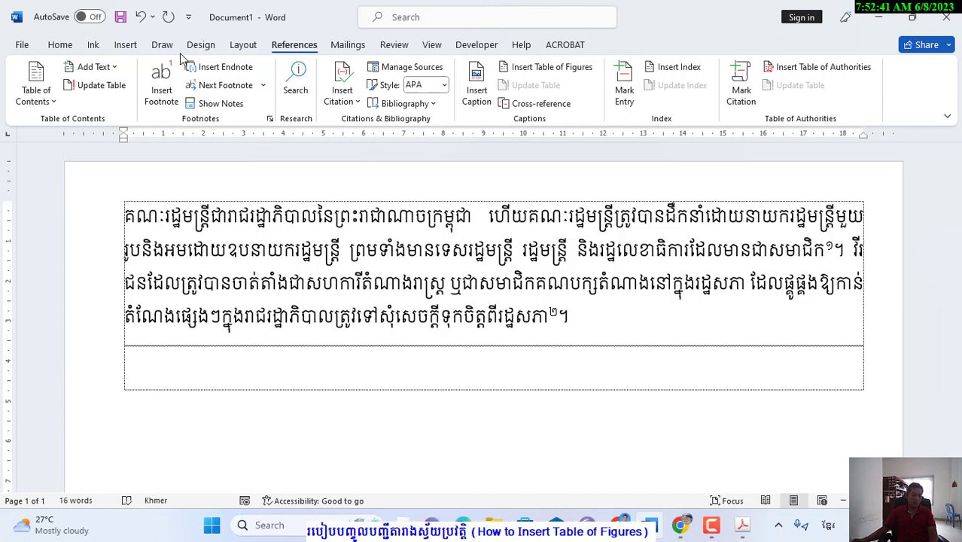
{"action": "left_click", "coordinate": [134, 45]}
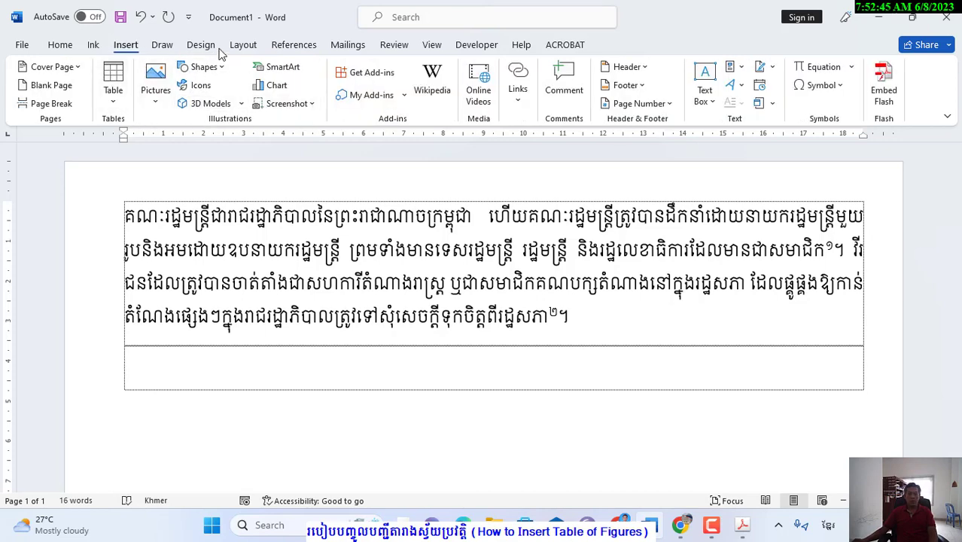
{"action": "left_click", "coordinate": [61, 44]}
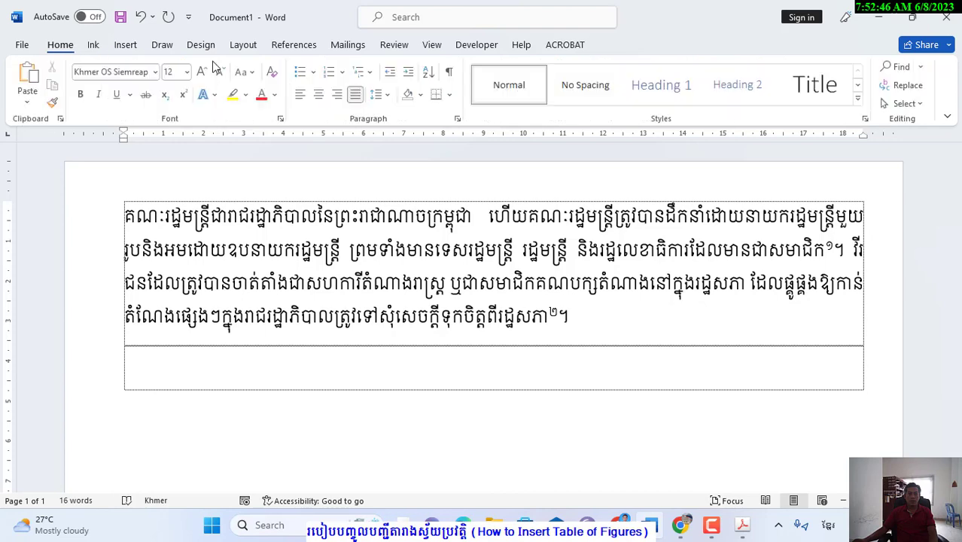
{"action": "left_click", "coordinate": [343, 71]}
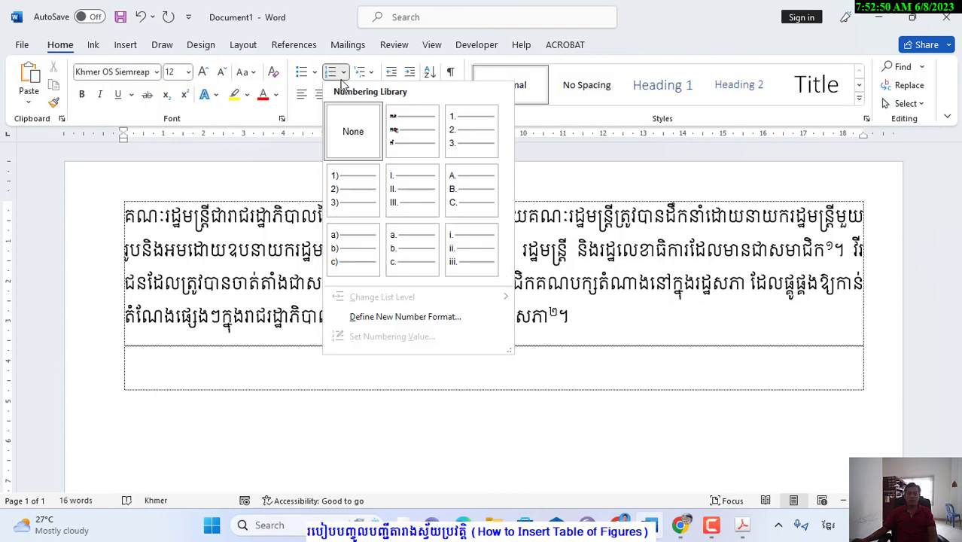
{"action": "left_click", "coordinate": [467, 140]}
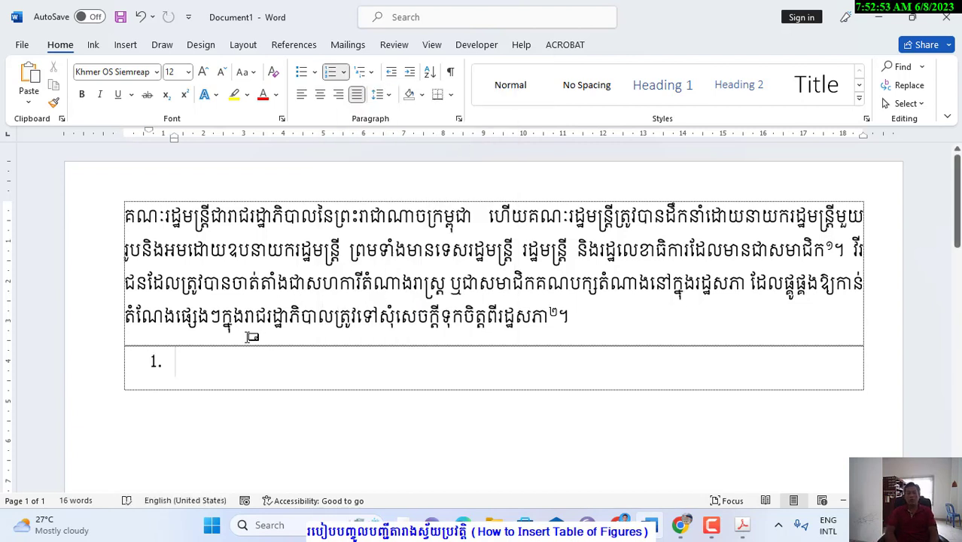
Step: Type 'ស្ថិតិបុគ្គលិក' as item 1 and add an unnumbered empty line beneath it
{"action": "type", "text": "s"}
{"action": "key", "text": "BackSpace"}
{"action": "key", "text": "alt+shift"}
{"action": "type", "text": "ស្"}
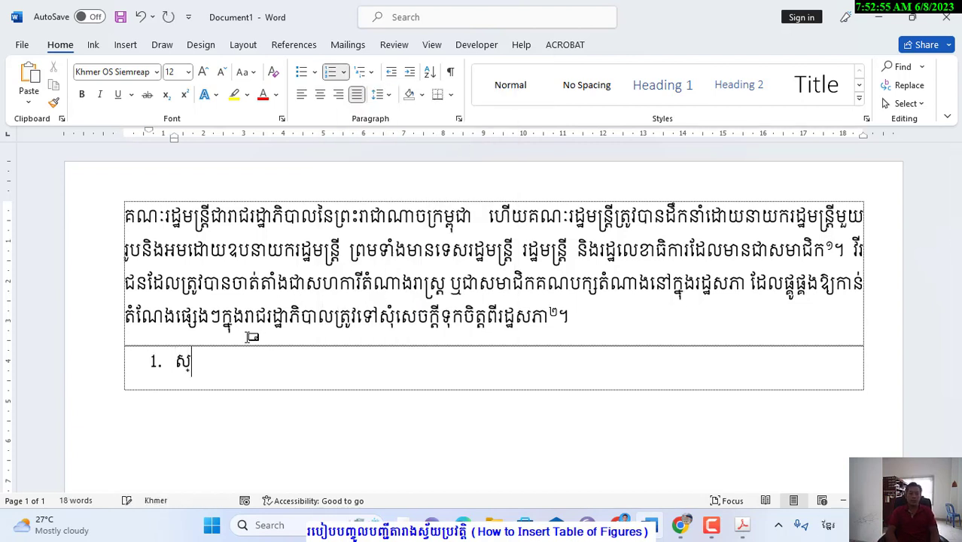
{"action": "type", "text": "ថិតិប"}
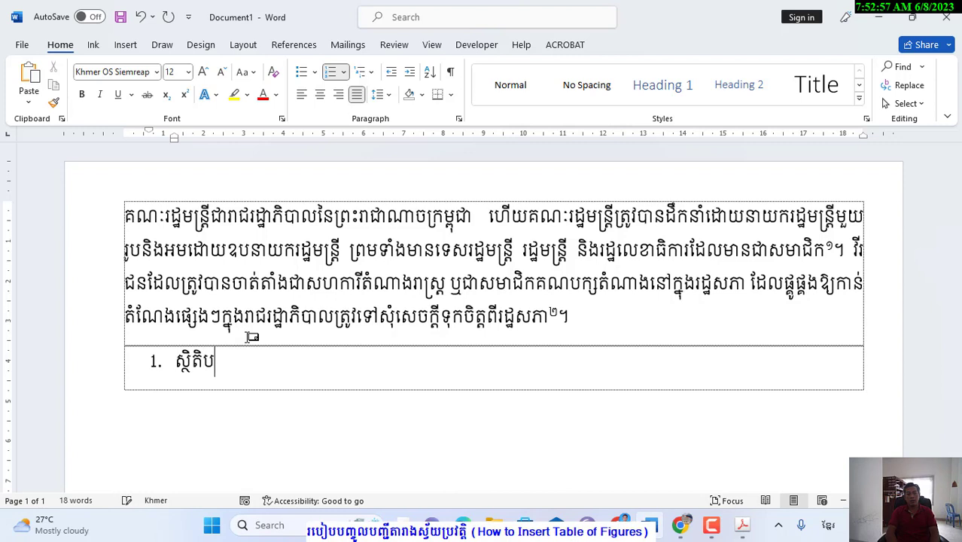
{"action": "type", "text": "ុគ្គលិក"}
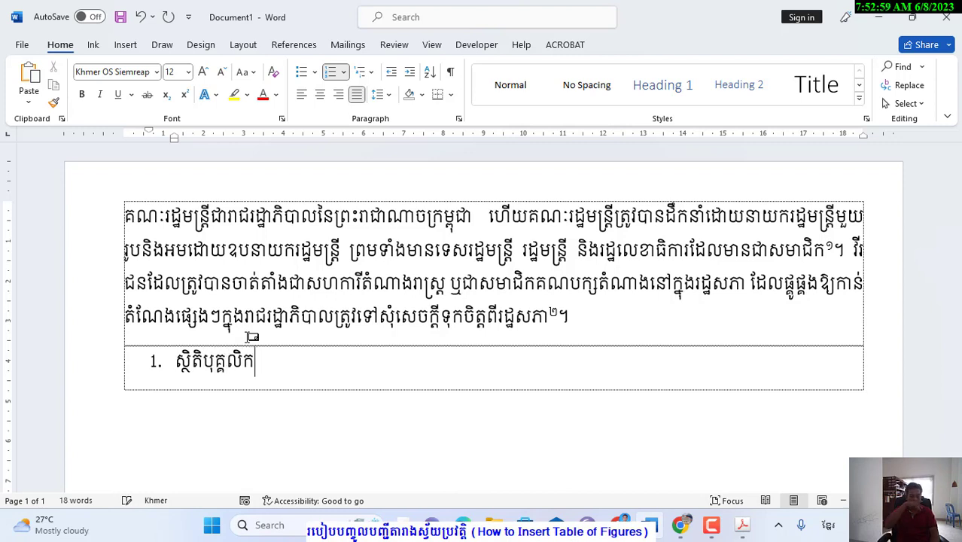
{"action": "key", "text": "Return"}
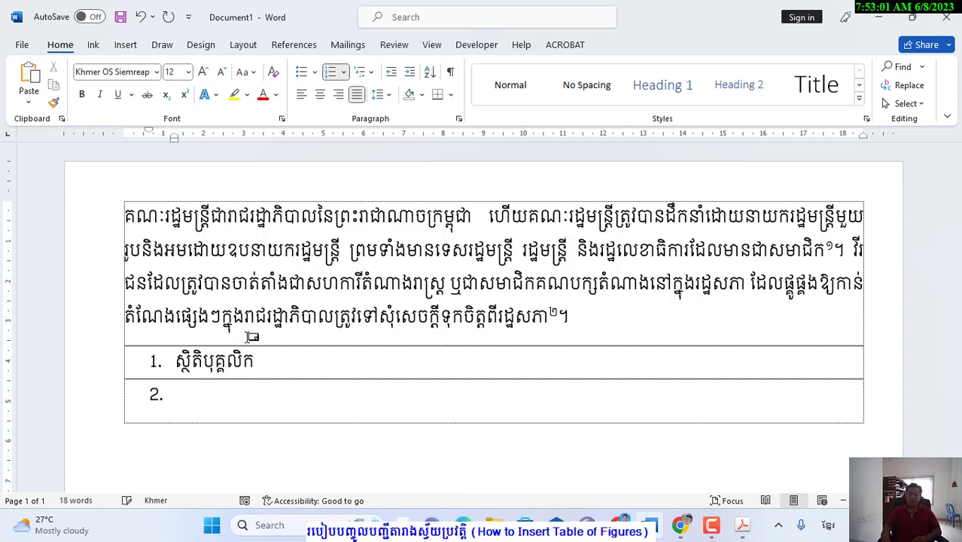
{"action": "key", "text": "BackSpace"}
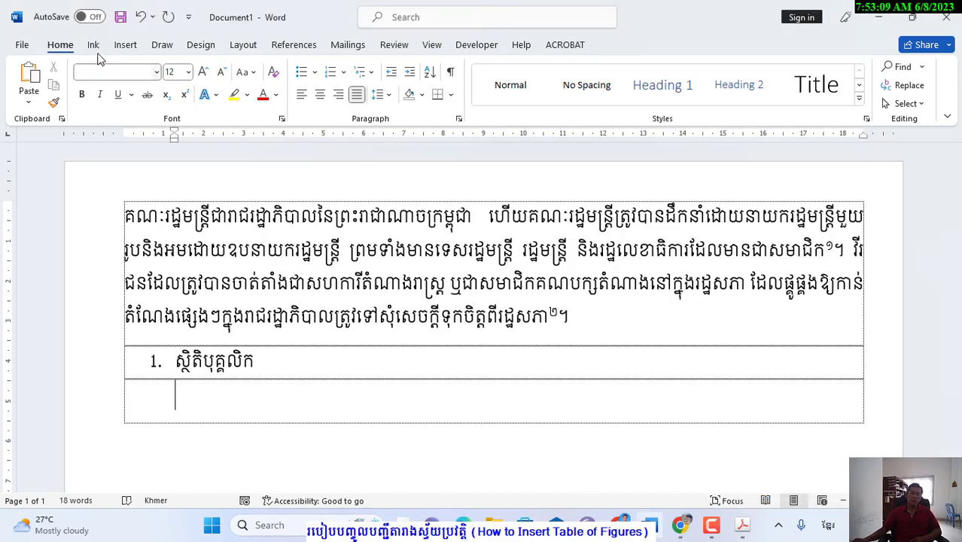
Step: Insert a four-column, two-row table below item 1
{"action": "left_click", "coordinate": [125, 44]}
{"action": "left_click", "coordinate": [113, 89]}
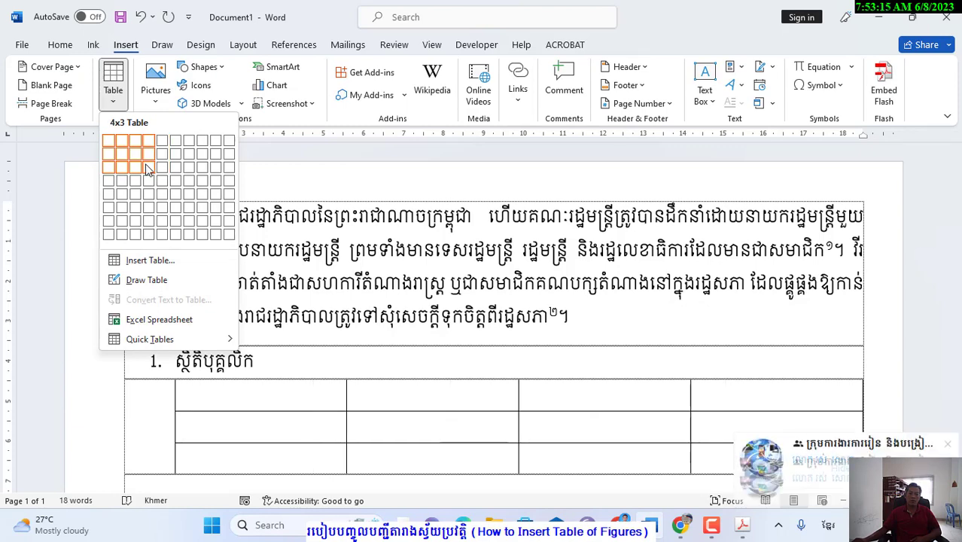
{"action": "left_click", "coordinate": [148, 169]}
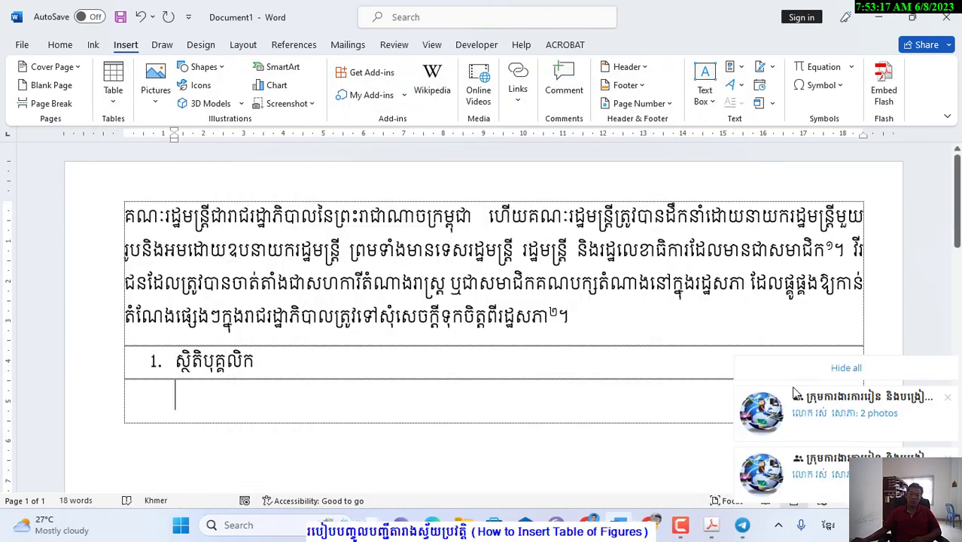
{"action": "left_click", "coordinate": [889, 369]}
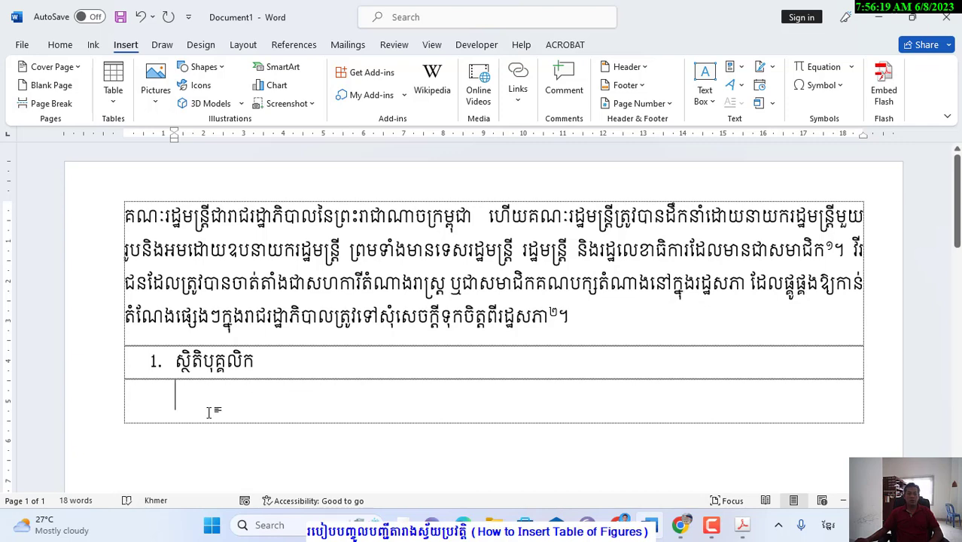
{"action": "left_click", "coordinate": [113, 87]}
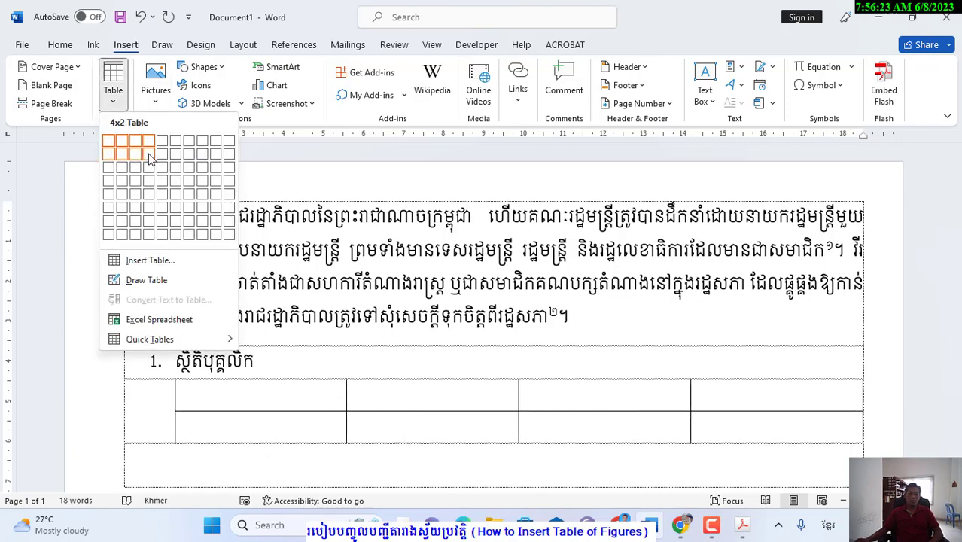
{"action": "left_click", "coordinate": [149, 158]}
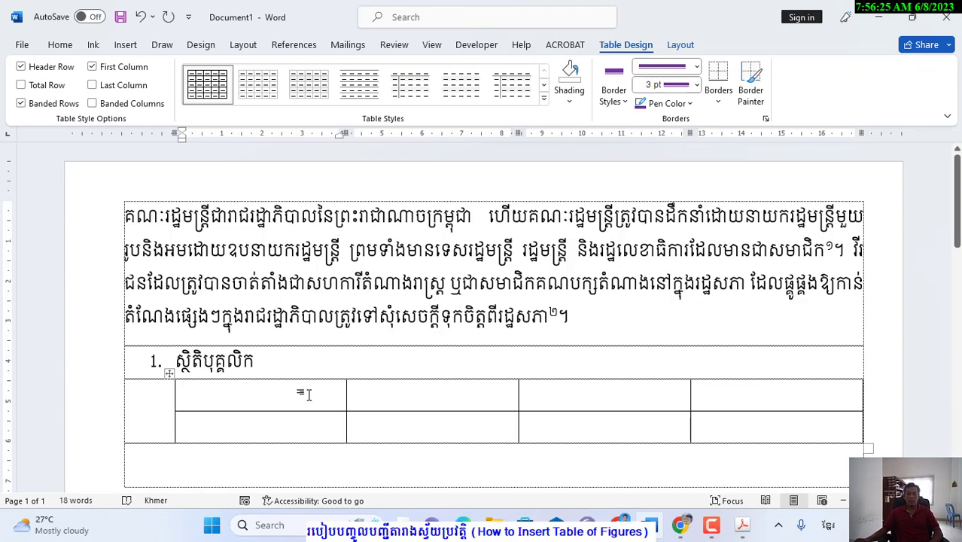
{"action": "scroll", "coordinate": [304, 395], "scroll_direction": "down", "scroll_amount": 1}
Step: Merge the first two top-row cells and centre the text across the whole table
{"action": "left_click_drag", "start_coordinate": [315, 348], "coordinate": [378, 347]}
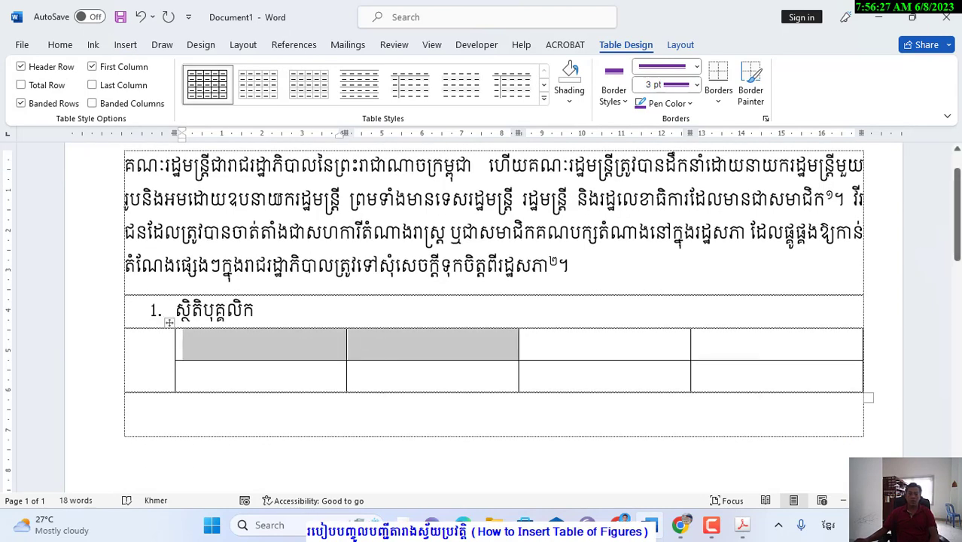
{"action": "left_click", "coordinate": [60, 45]}
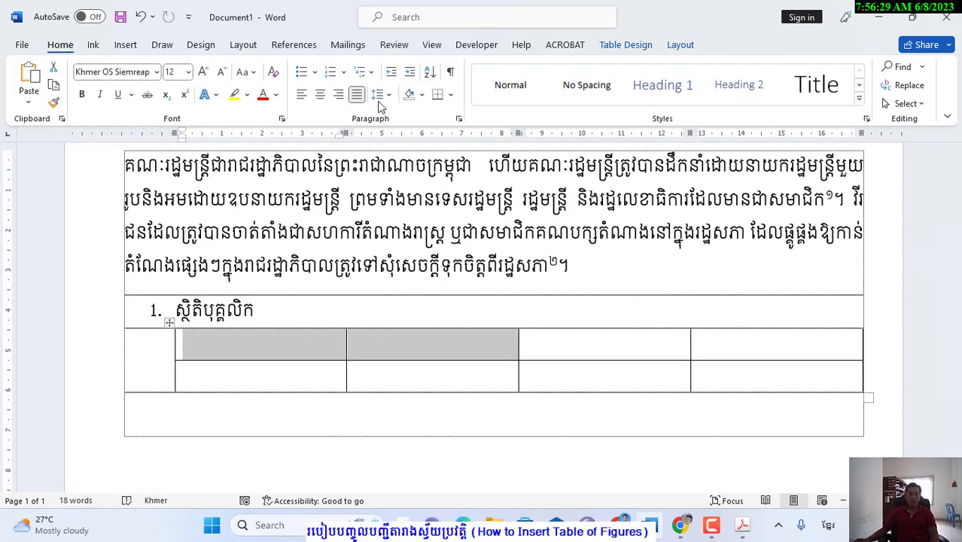
{"action": "right_click", "coordinate": [315, 359]}
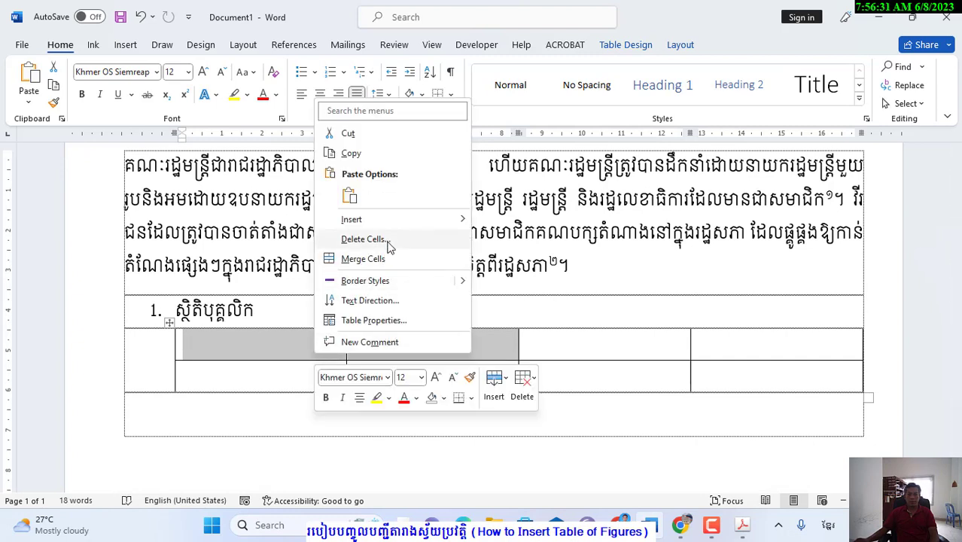
{"action": "key", "text": "Escape"}
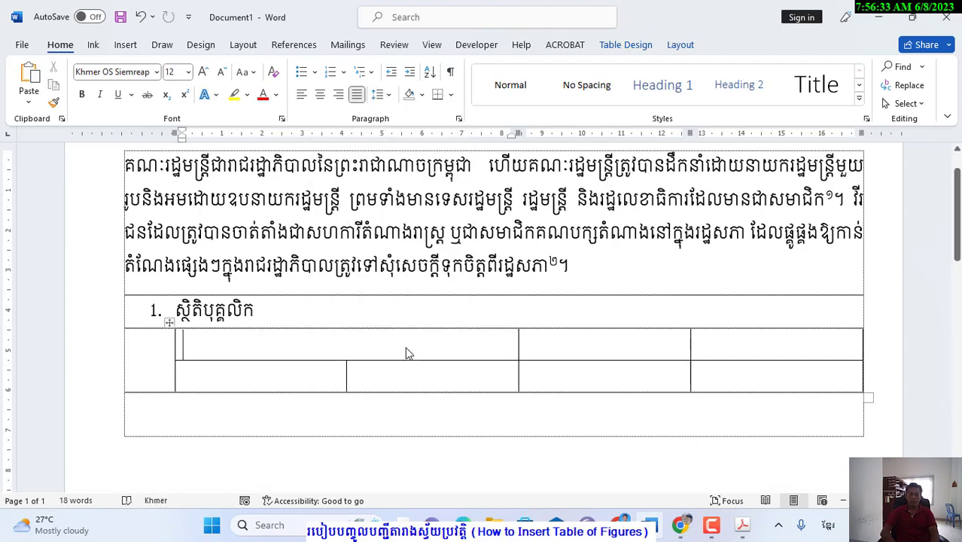
{"action": "left_click_drag", "start_coordinate": [477, 350], "coordinate": [857, 400]}
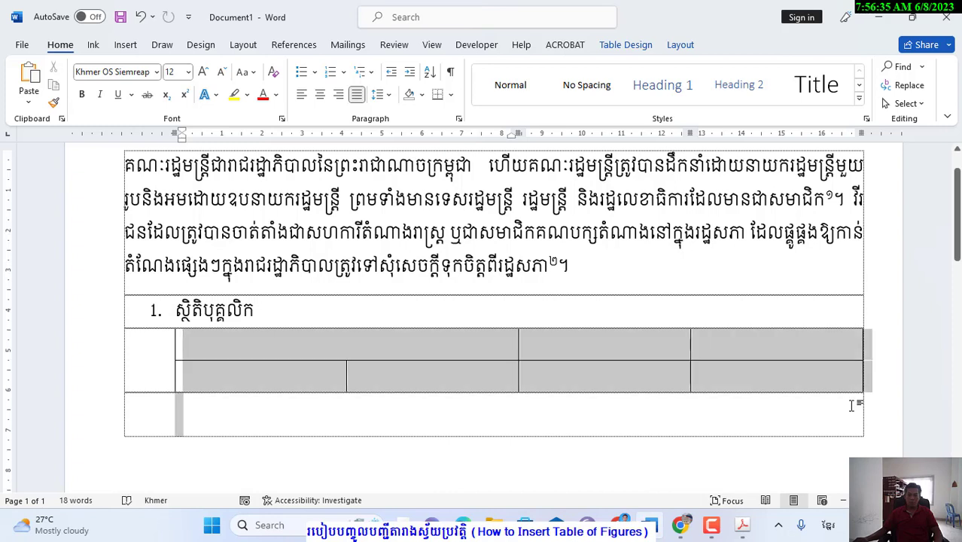
{"action": "left_click", "coordinate": [320, 93]}
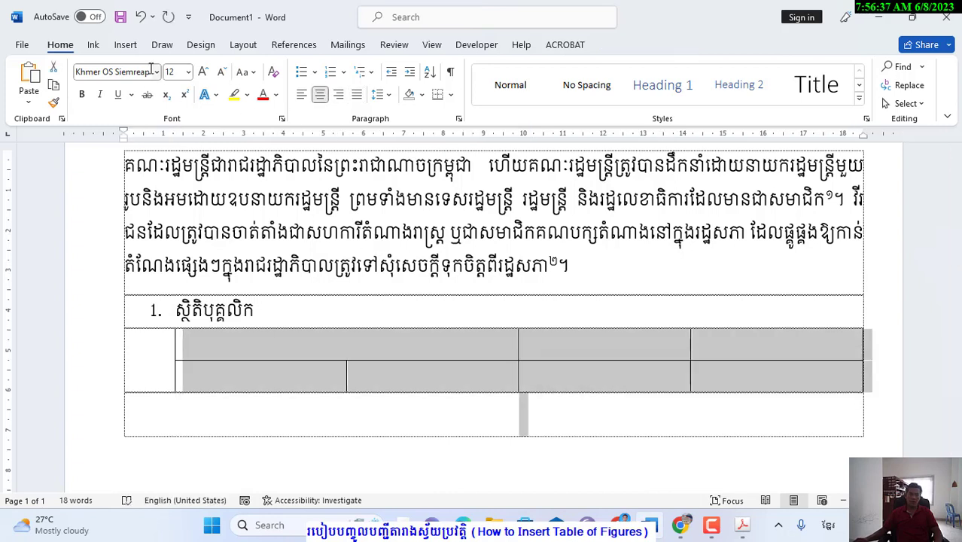
{"action": "left_click", "coordinate": [348, 333]}
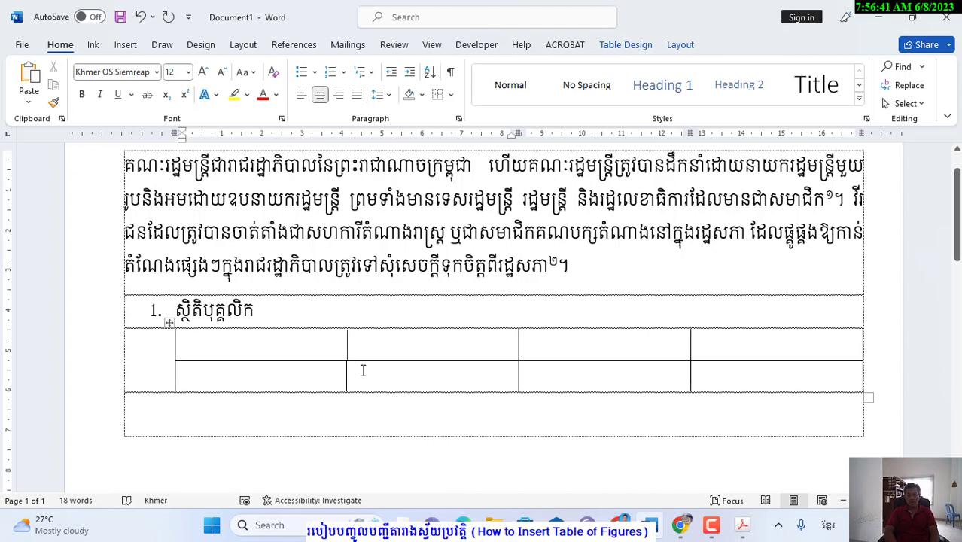
Step: Enter headers 'គណៈគ្រប់គ្រង' and 'គ្រូឧទ្ទេស', merging the last two top-row cells for the second
{"action": "type", "text": "បុ"}
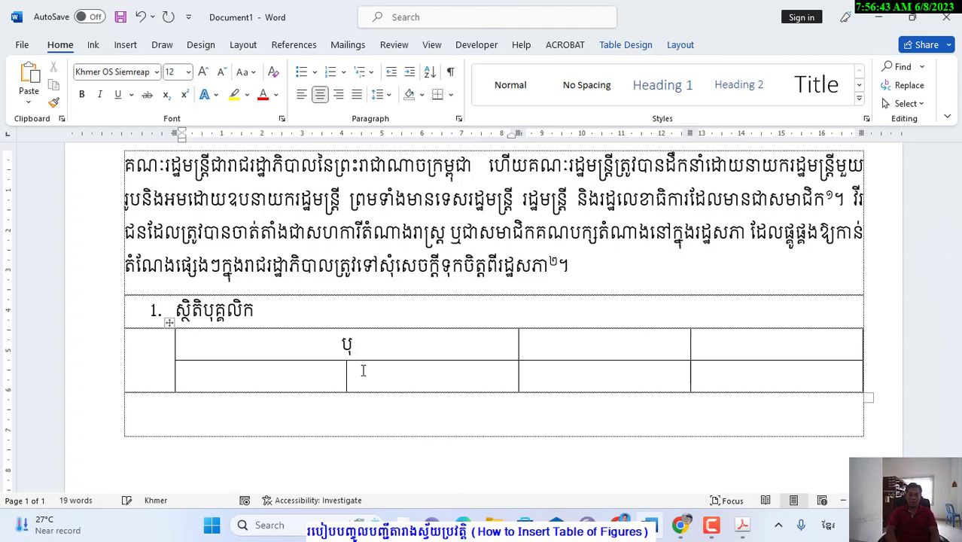
{"action": "key", "text": "BackSpace"}
{"action": "key", "text": "BackSpace"}
{"action": "type", "text": "គណៈគ"}
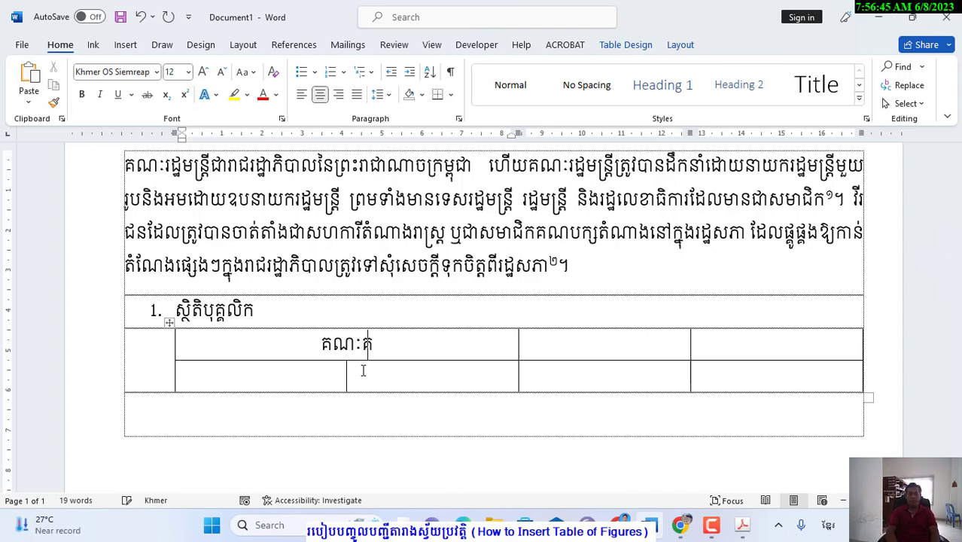
{"action": "type", "text": "្រប់គ្រ"}
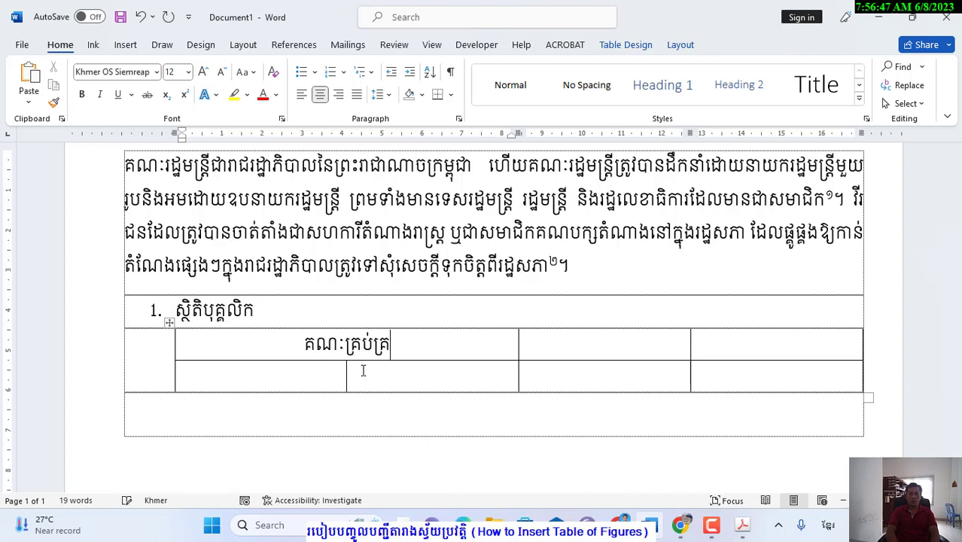
{"action": "type", "text": "ង"}
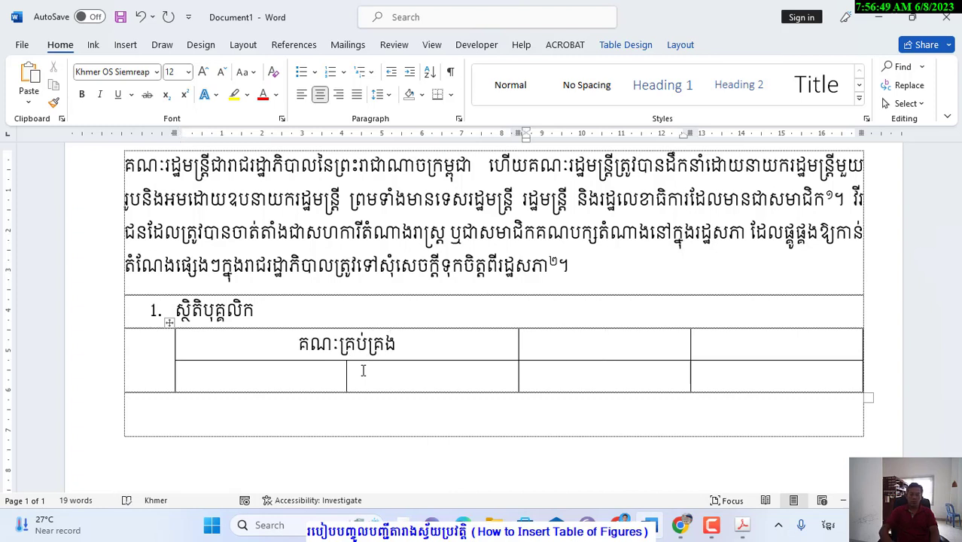
{"action": "left_click_drag", "start_coordinate": [625, 345], "coordinate": [746, 348]}
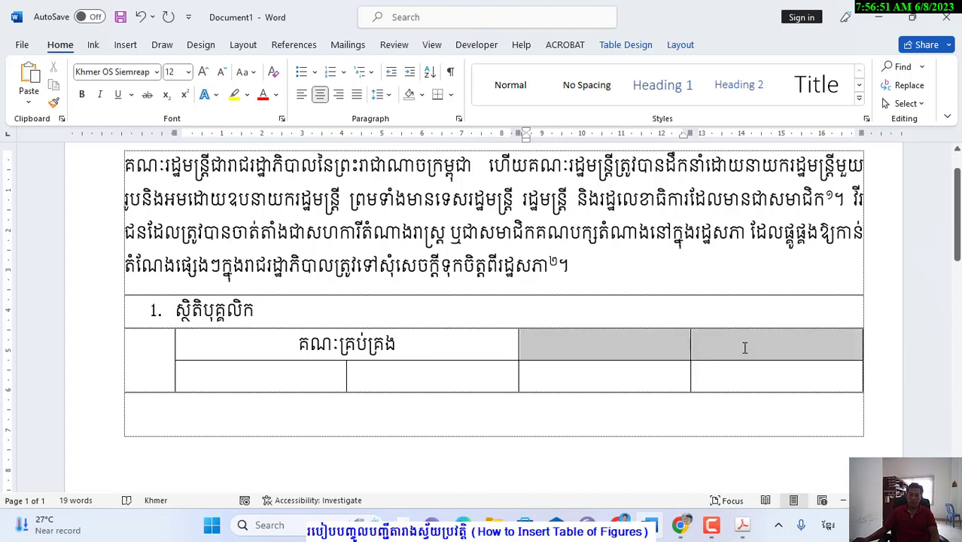
{"action": "right_click", "coordinate": [684, 350]}
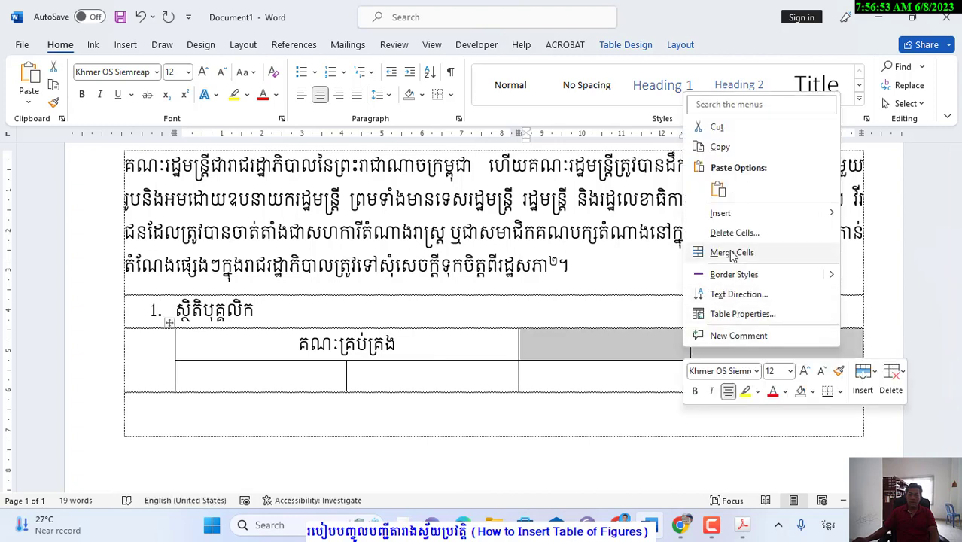
{"action": "left_click", "coordinate": [732, 253]}
{"action": "left_click", "coordinate": [708, 354]}
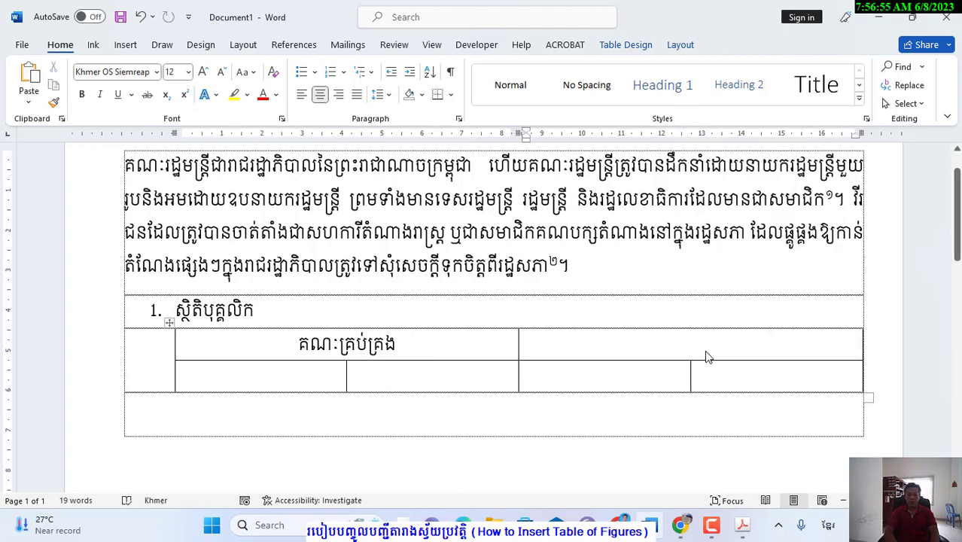
{"action": "type", "text": "គ្រូឧទ្ទ"}
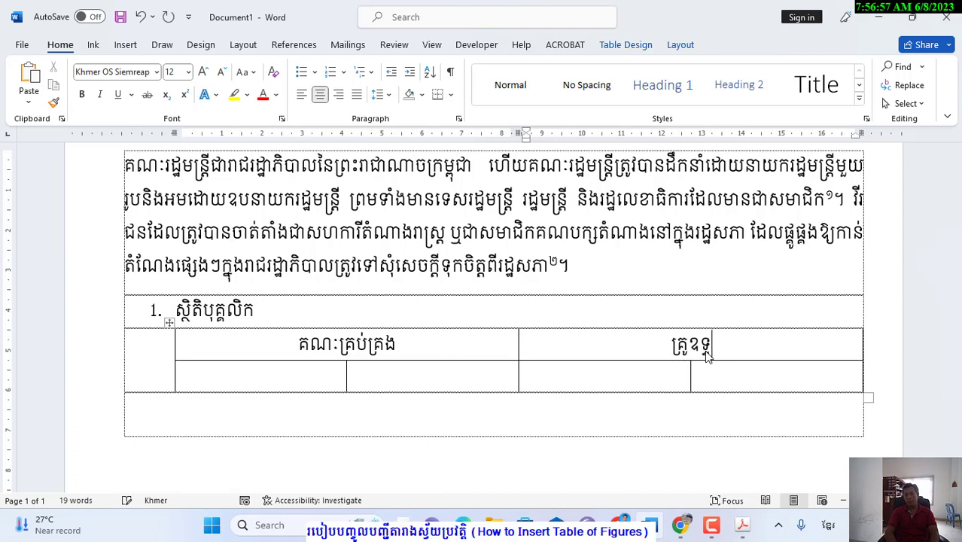
{"action": "type", "text": "េស"}
Step: Add a subheading row with 'សរុប' and 'ស្រី' under the headers
{"action": "left_click", "coordinate": [799, 367]}
{"action": "key", "text": "Tab"}
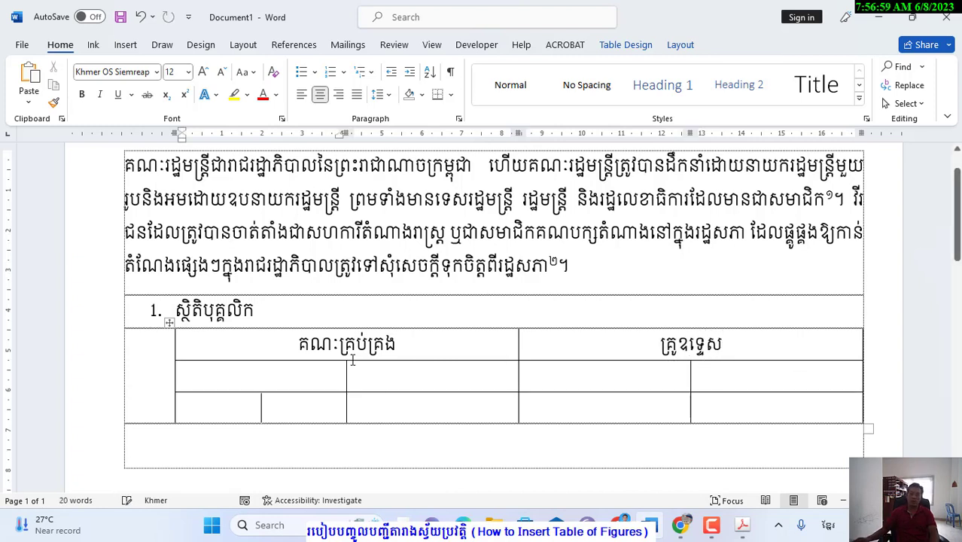
{"action": "type", "text": "ស"}
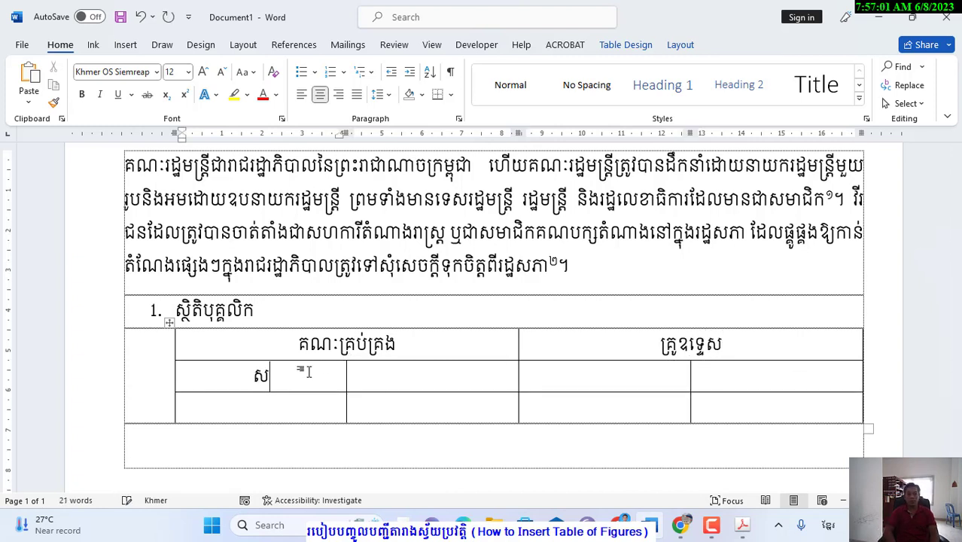
{"action": "type", "text": "រុប"}
{"action": "key", "text": "Tab"}
{"action": "type", "text": "ស្រី"}
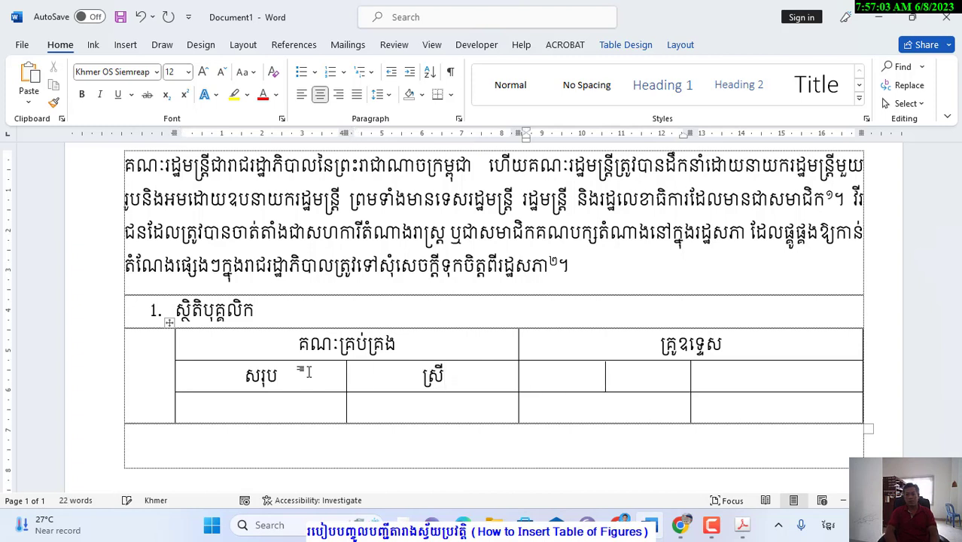
{"action": "key", "text": "Tab"}
{"action": "type", "text": "សរុប"}
{"action": "key", "text": "Tab"}
{"action": "type", "text": "ស្រី"}
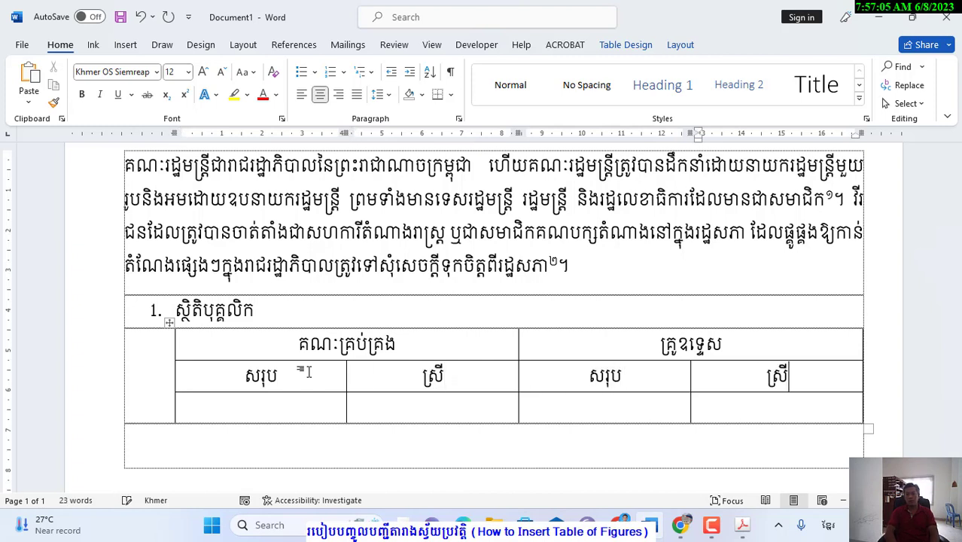
Step: Fill the bottom row with 03, 01, 45 and 20
{"action": "left_click", "coordinate": [265, 407]}
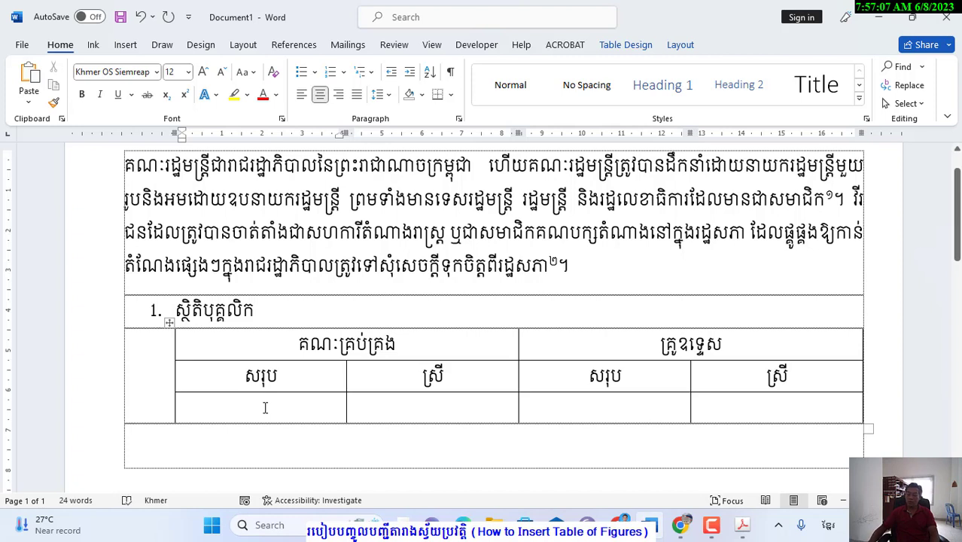
{"action": "type", "text": "03"}
{"action": "key", "text": "Tab"}
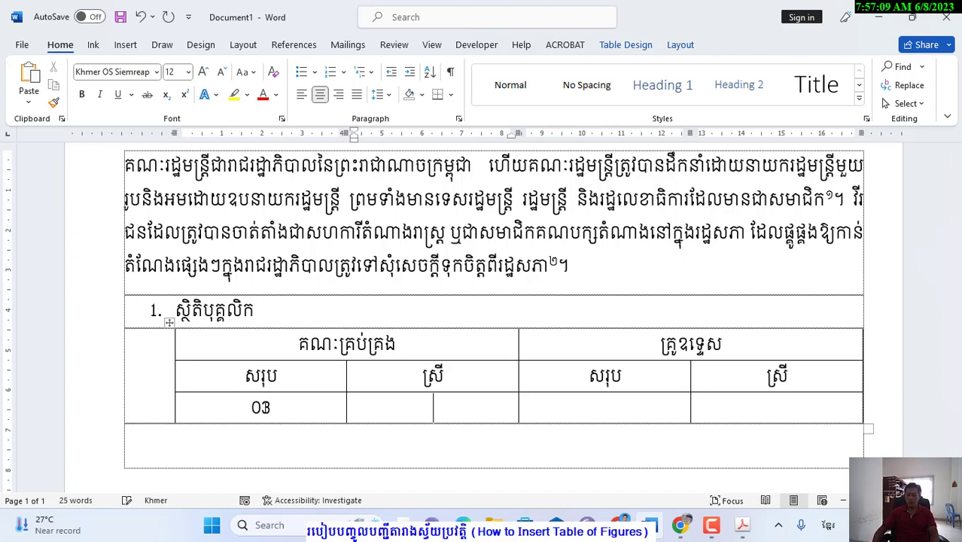
{"action": "type", "text": "01"}
{"action": "key", "text": "Tab"}
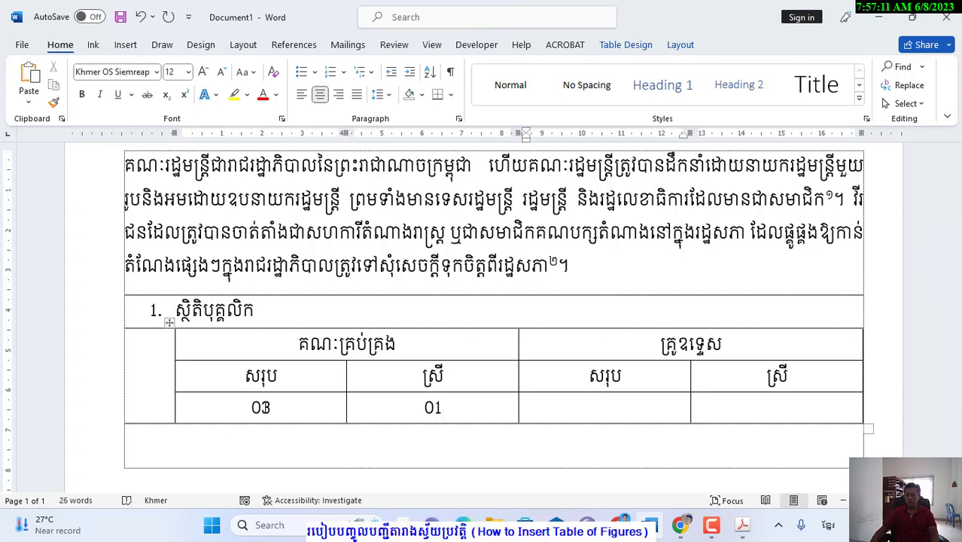
{"action": "type", "text": "45"}
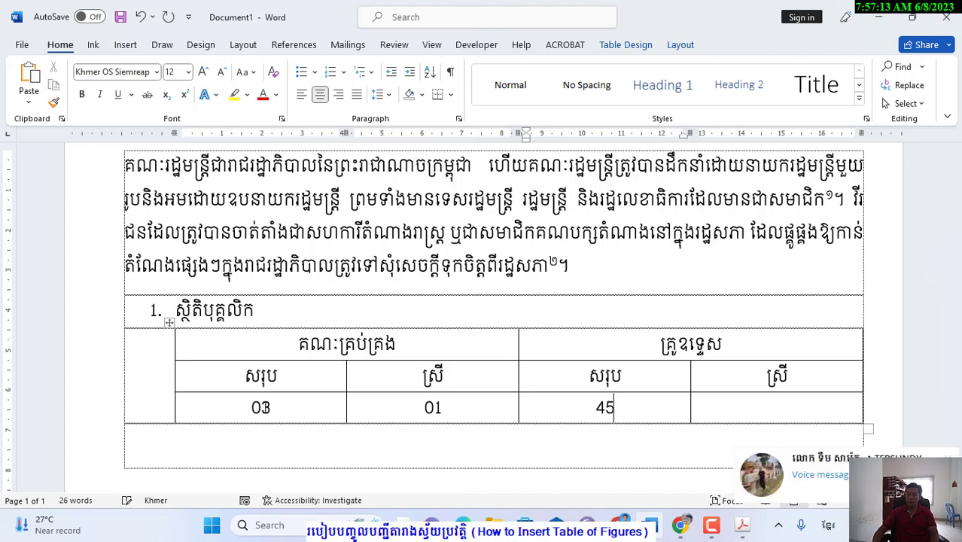
{"action": "key", "text": "Tab"}
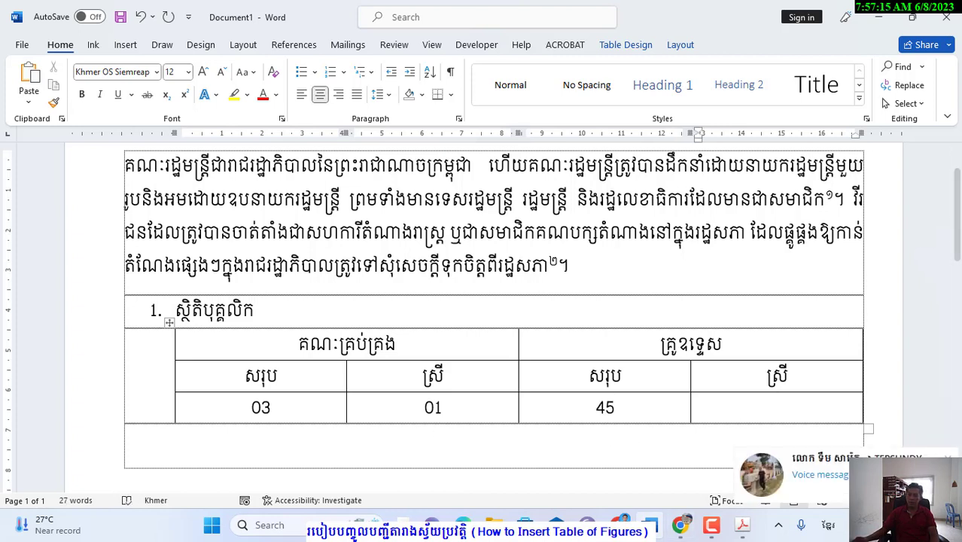
{"action": "type", "text": "20"}
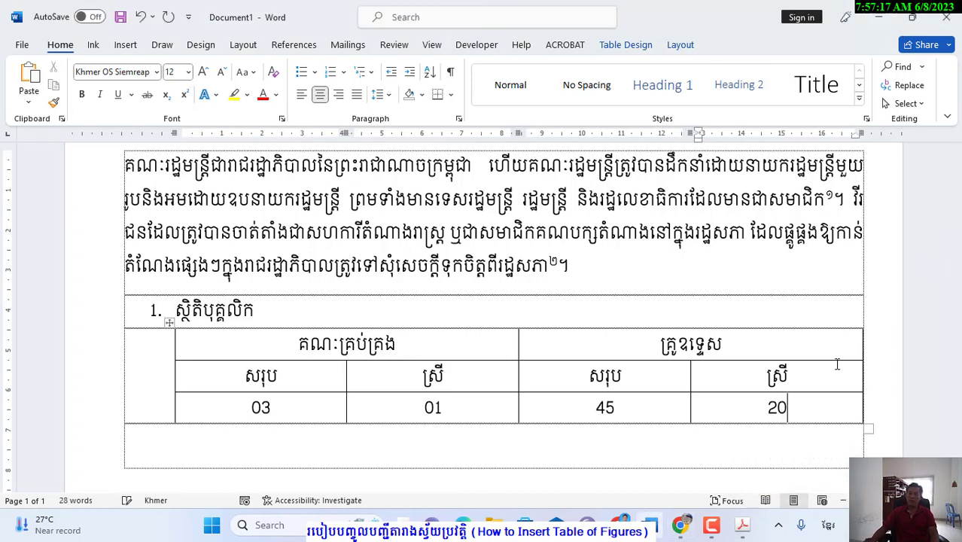
Step: Select the whole staff statistics table and open Insert Caption from its shortcut menu
{"action": "scroll", "coordinate": [381, 304], "scroll_direction": "down", "scroll_amount": 1}
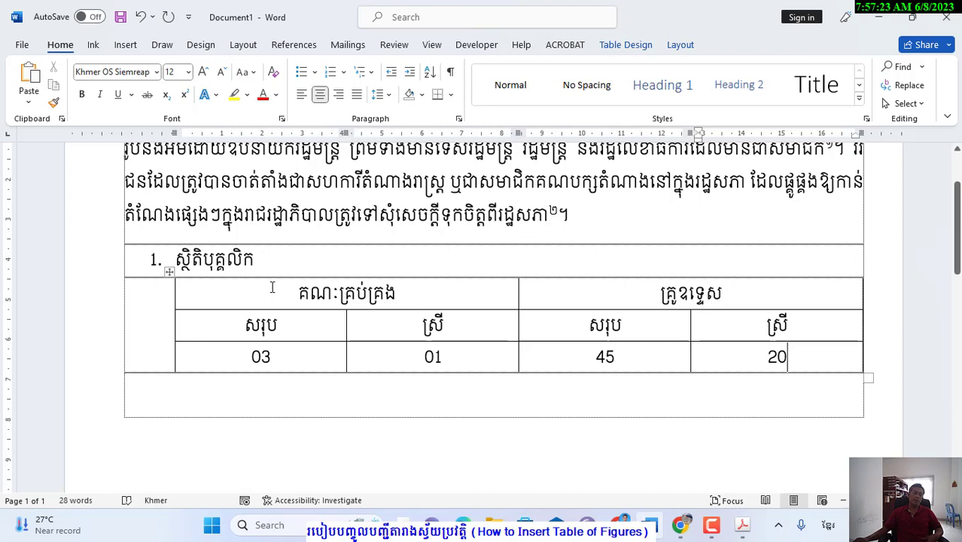
{"action": "left_click", "coordinate": [170, 272]}
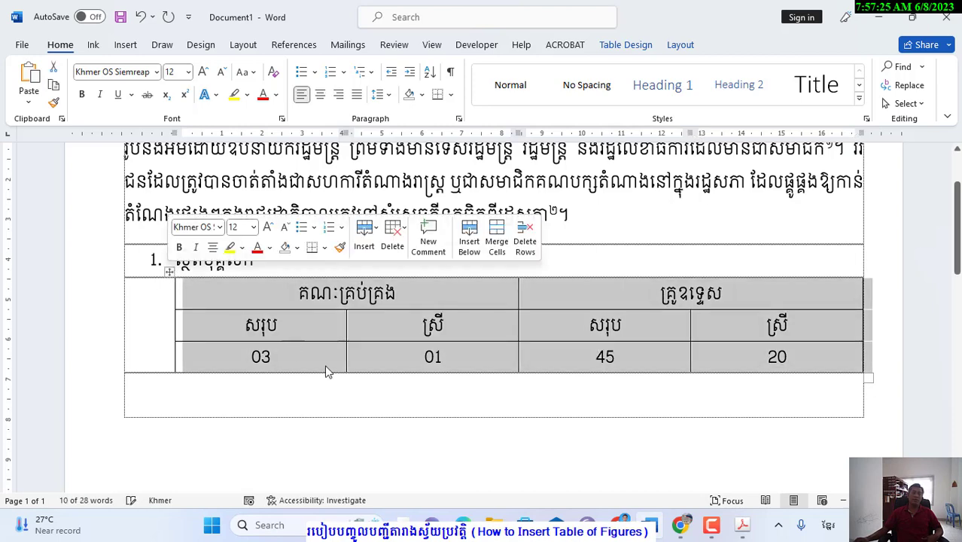
{"action": "left_click", "coordinate": [327, 366]}
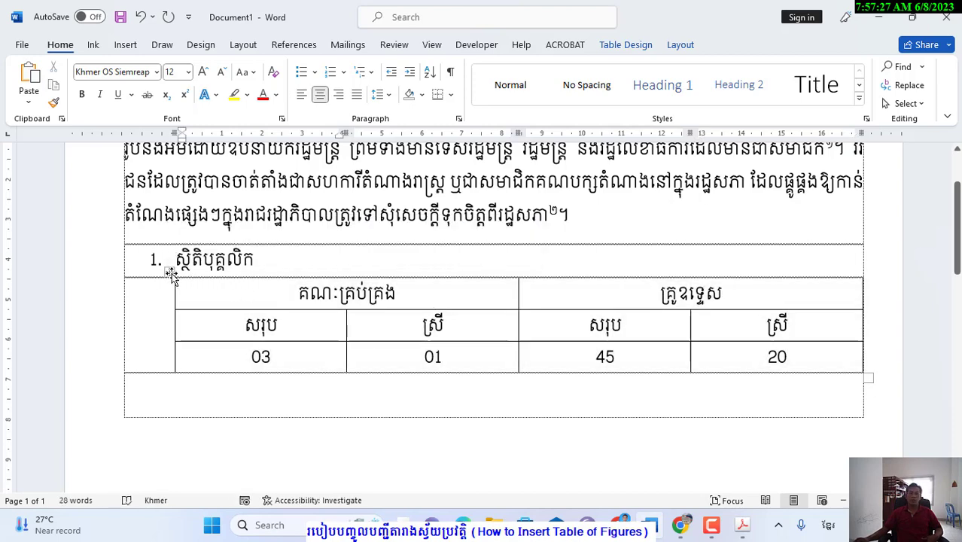
{"action": "left_click", "coordinate": [170, 272]}
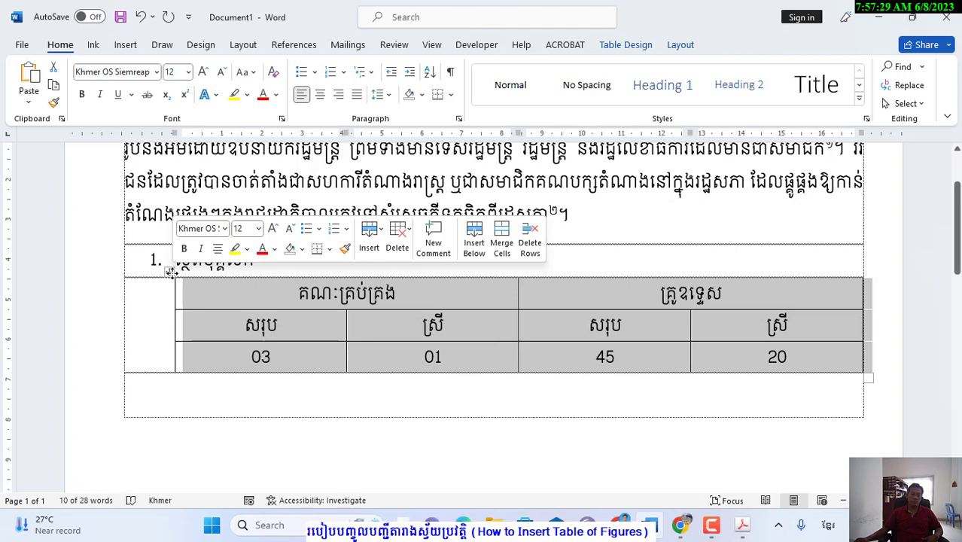
{"action": "right_click", "coordinate": [172, 272]}
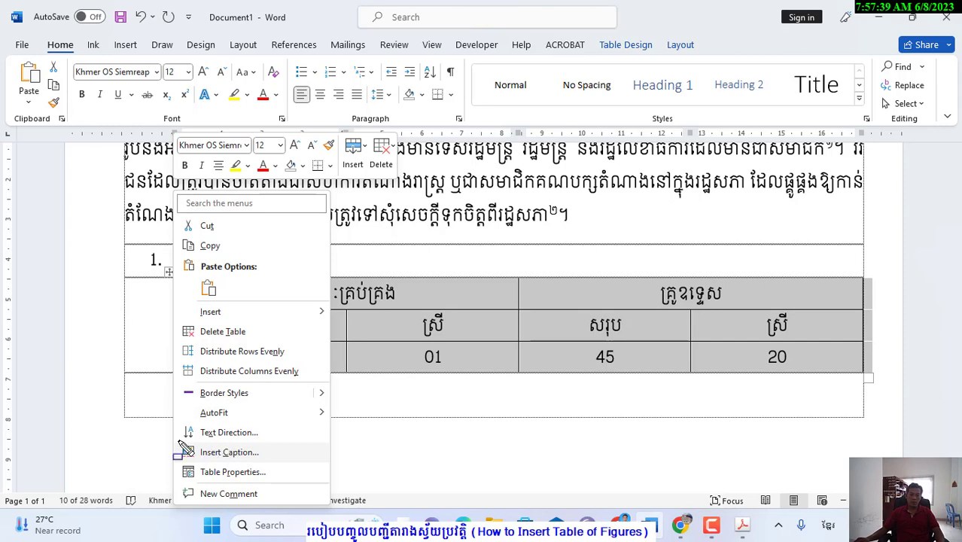
{"action": "left_click_drag", "start_coordinate": [194, 462], "coordinate": [336, 463]}
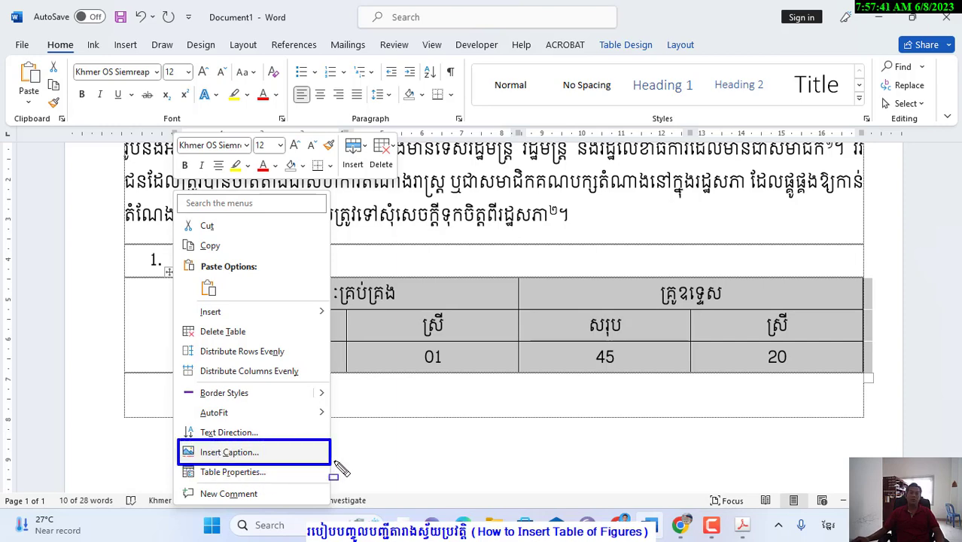
{"action": "left_click", "coordinate": [340, 468]}
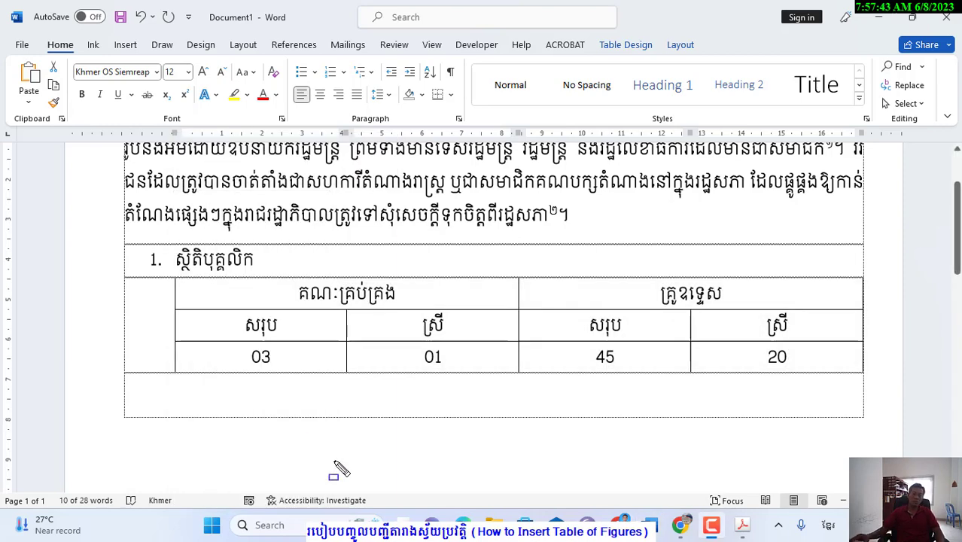
{"action": "left_click", "coordinate": [167, 271]}
{"action": "right_click", "coordinate": [165, 269]}
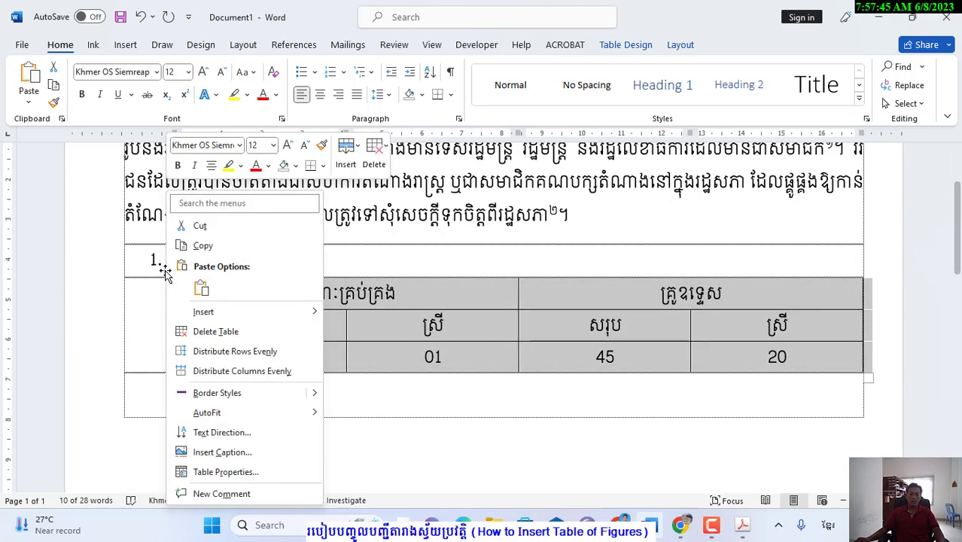
{"action": "left_click", "coordinate": [223, 454]}
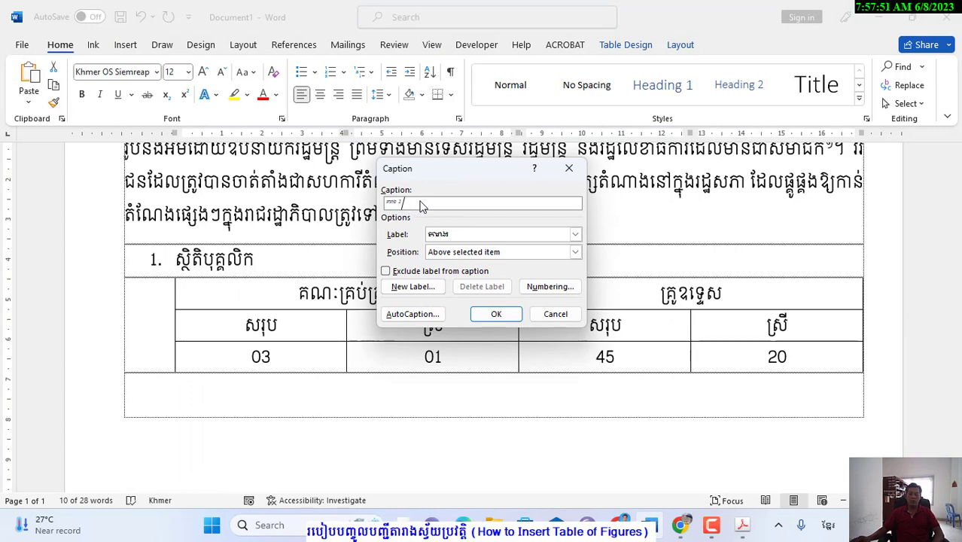
Step: Add the caption 'តារាង 1 ស្ថិតិបុគ្គលិក' with position set to below the table
{"action": "key", "text": "alt+shift"}
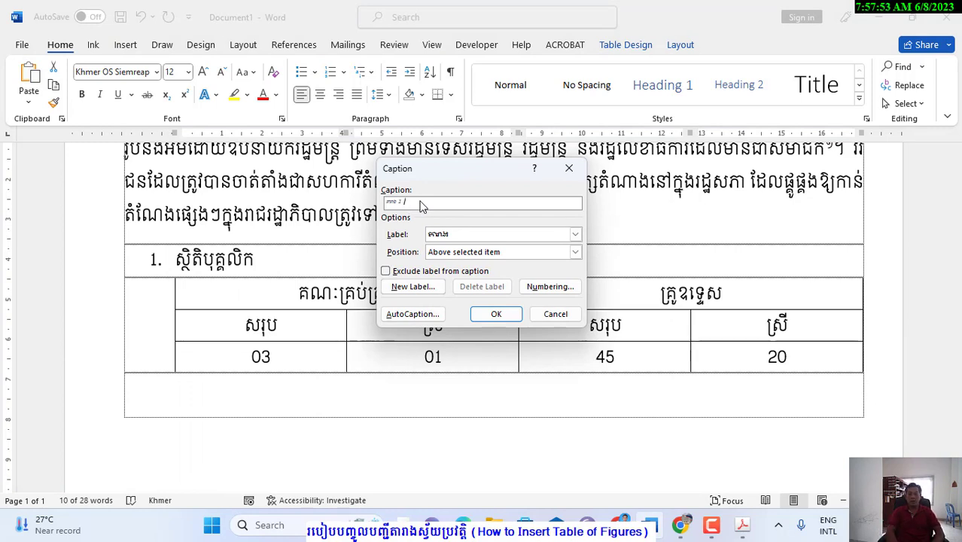
{"action": "key", "text": "alt+shift"}
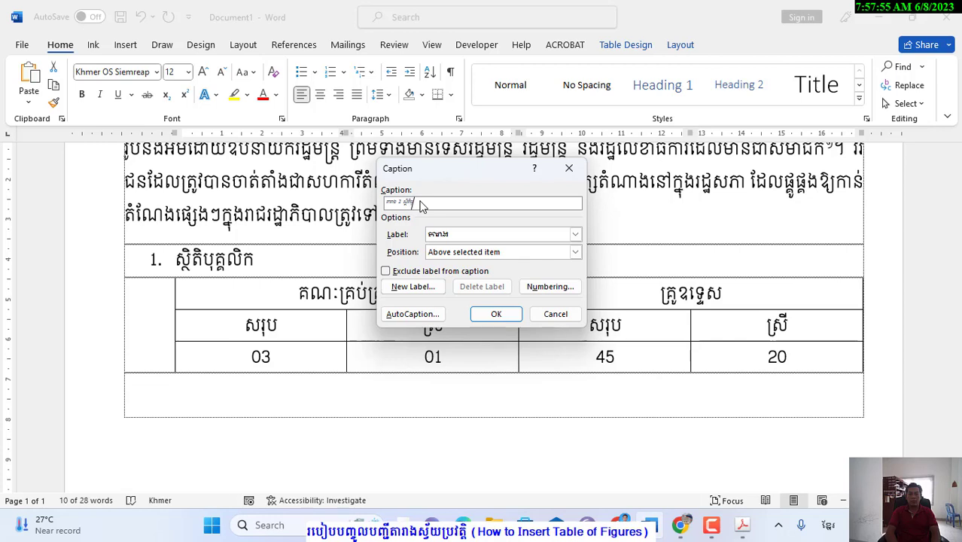
{"action": "type", "text": "តិបុគ្គលិក"}
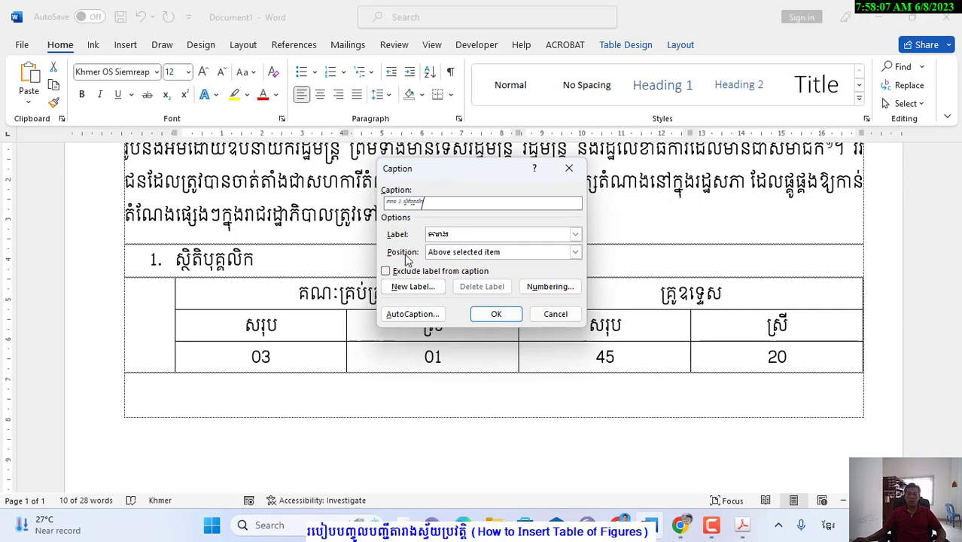
{"action": "left_click", "coordinate": [454, 253]}
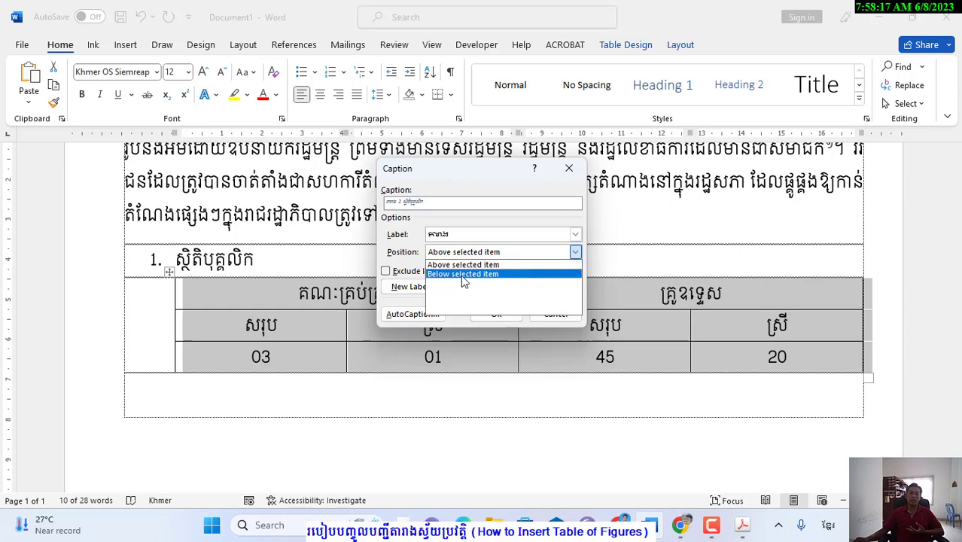
{"action": "left_click", "coordinate": [466, 274]}
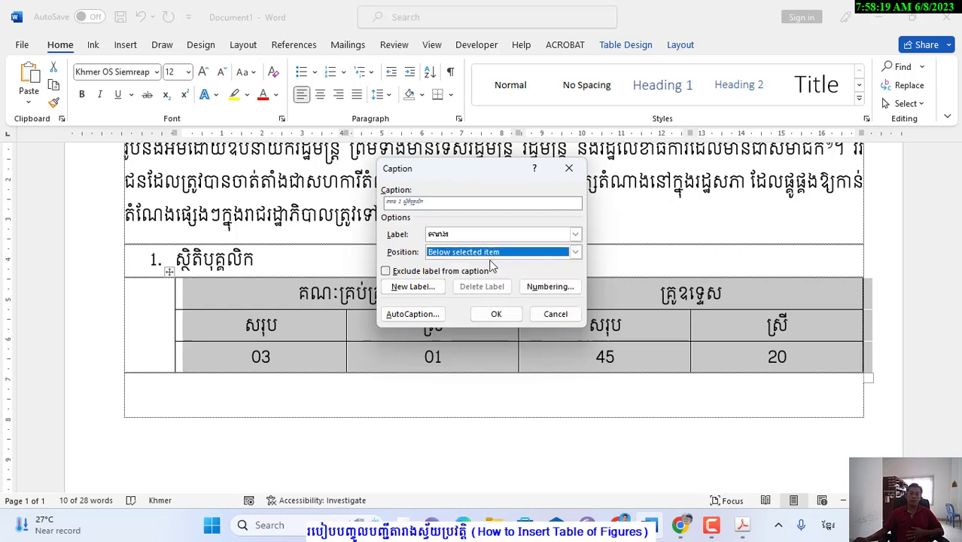
{"action": "left_click", "coordinate": [497, 314]}
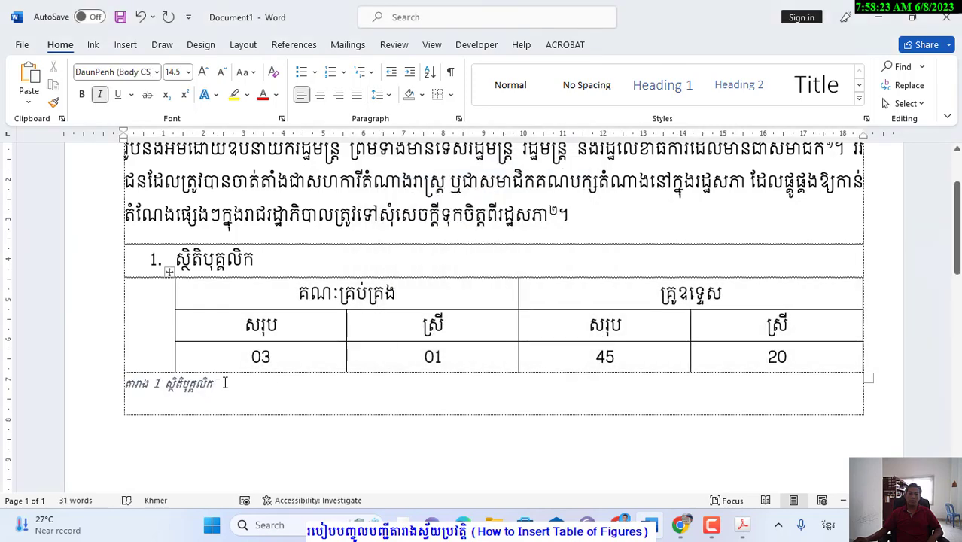
Step: Adjust the caption's left indent on the ruler to match the table's left border
{"action": "left_click", "coordinate": [119, 390]}
{"action": "left_click", "coordinate": [236, 380]}
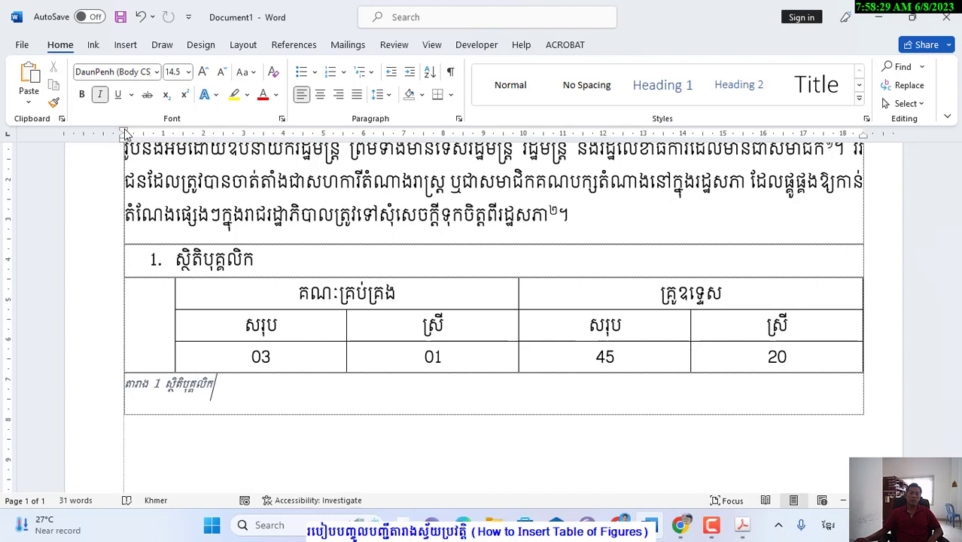
{"action": "left_click_drag", "start_coordinate": [126, 134], "coordinate": [476, 134]}
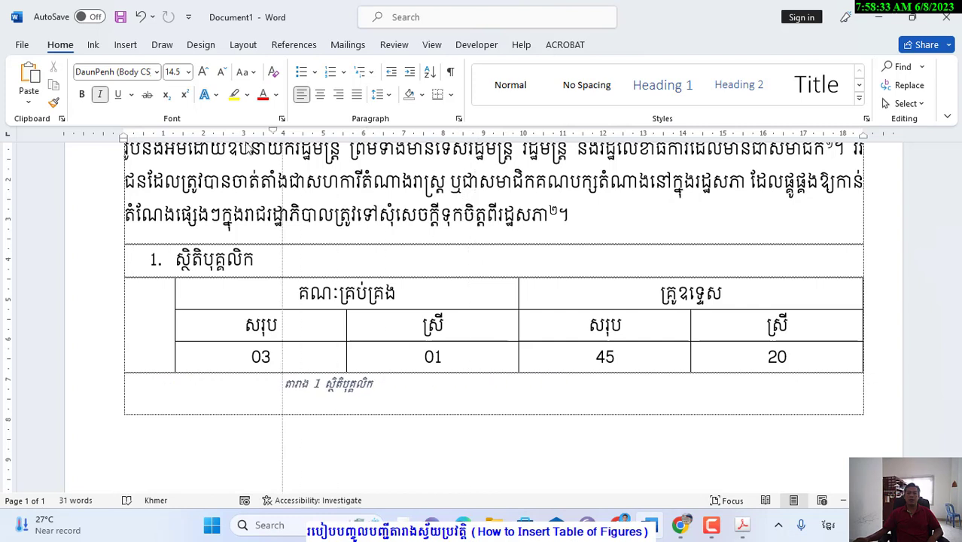
{"action": "left_click_drag", "start_coordinate": [476, 136], "coordinate": [171, 136]}
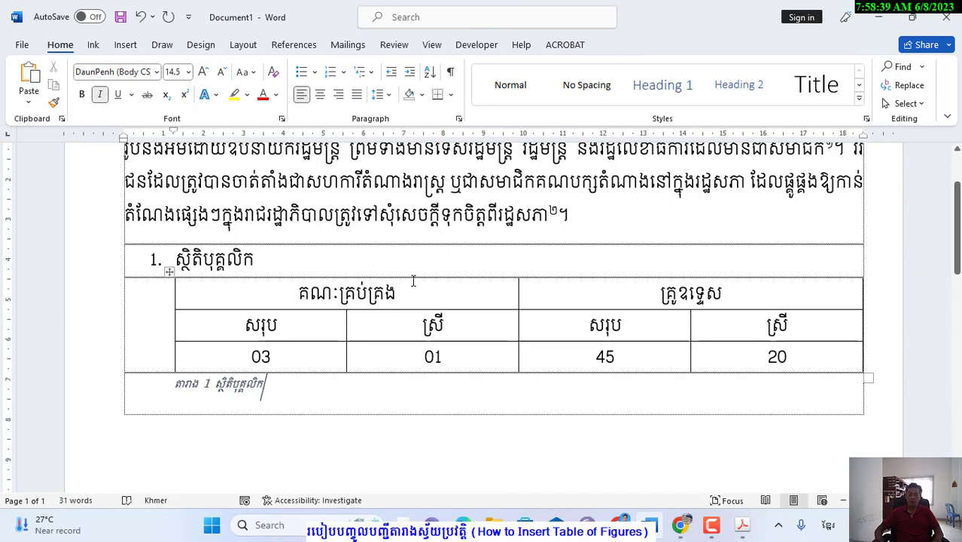
Step: Start a new line and type ស្ថិតិគរុសិស្ស in non-italic text
{"action": "key", "text": "Return"}
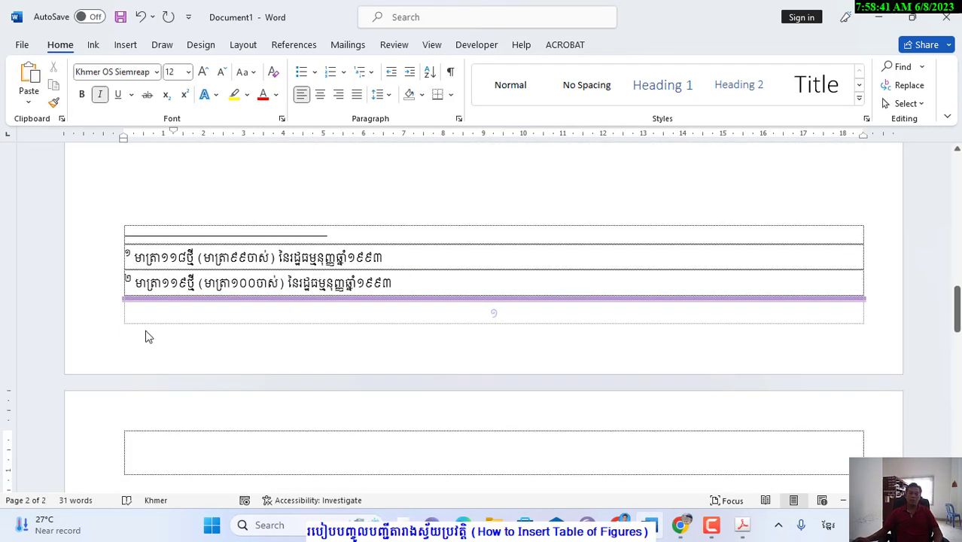
{"action": "scroll", "coordinate": [148, 337], "scroll_direction": "up", "scroll_amount": 2}
{"action": "scroll", "coordinate": [148, 337], "scroll_direction": "down", "scroll_amount": 3}
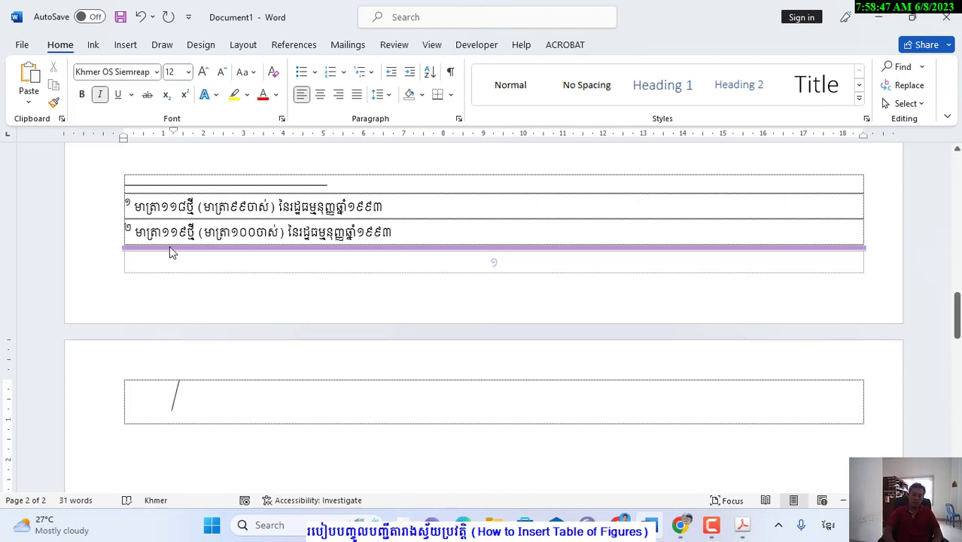
{"action": "key", "text": "ctrl+i"}
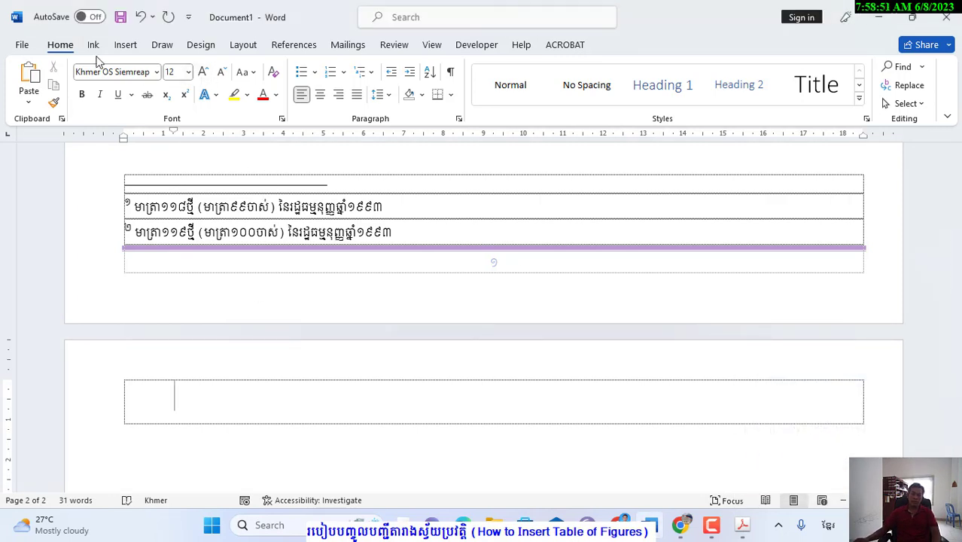
{"action": "type", "text": "ស"}
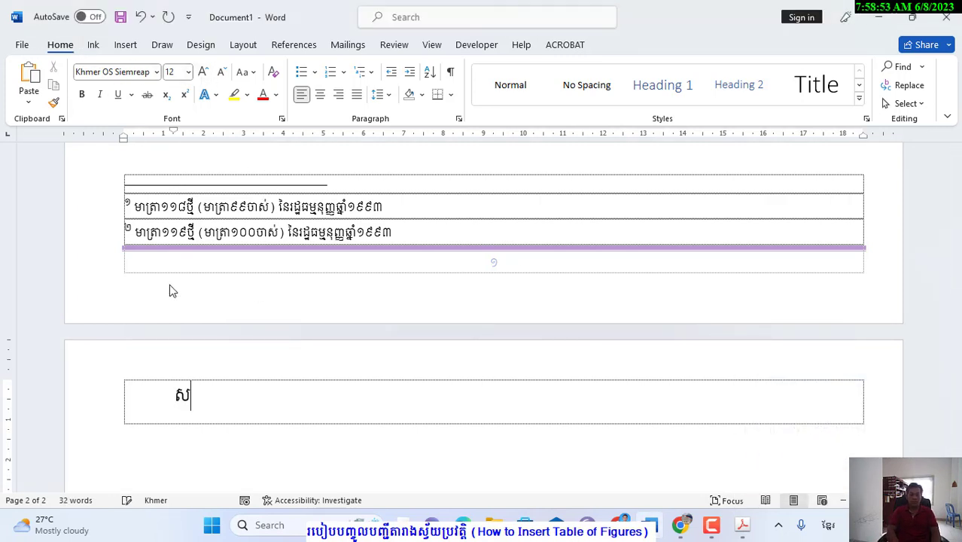
{"action": "type", "text": "្ថិតិក"}
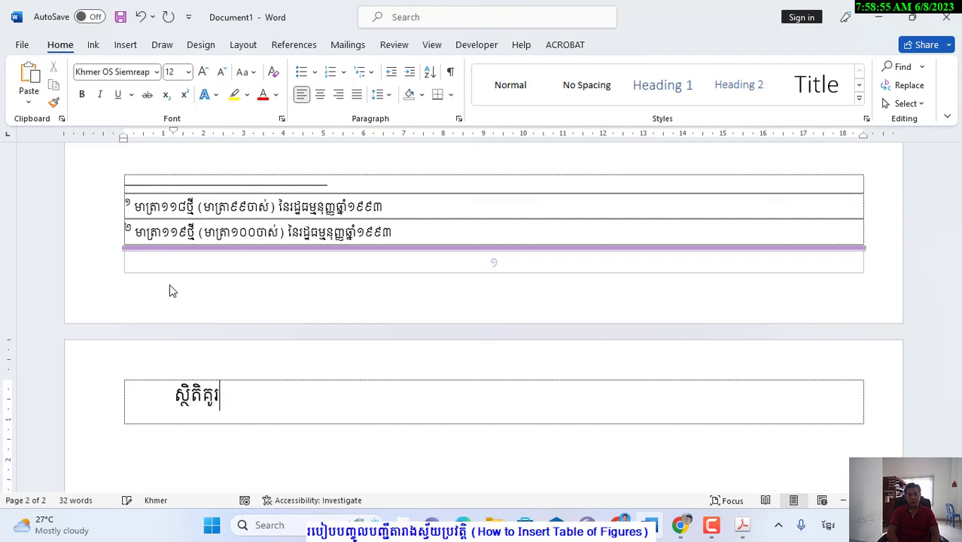
{"action": "type", "text": "រសិ"}
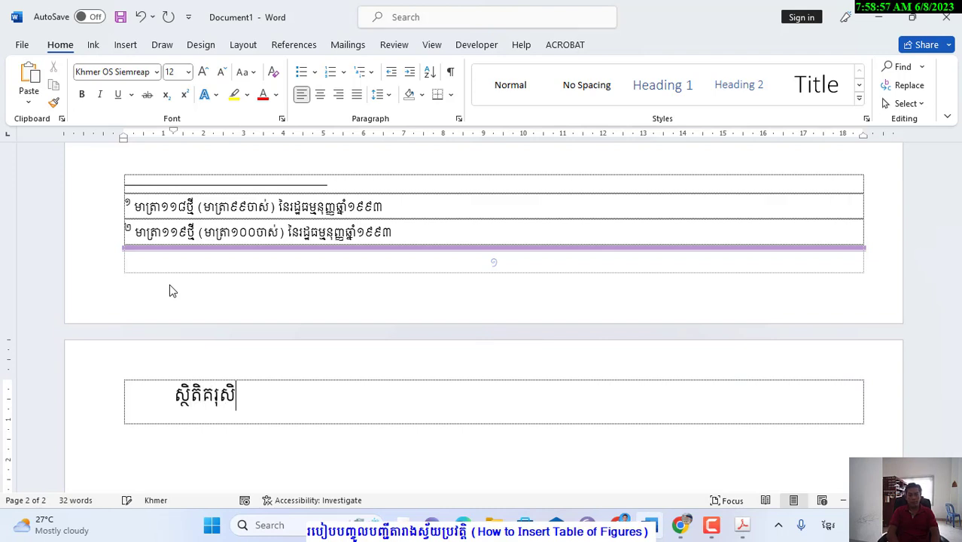
{"action": "type", "text": "ស្ស"}
Step: Copy heading 1's numbered formatting onto it as item 2, adding an unnumbered empty line below
{"action": "scroll", "coordinate": [300, 293], "scroll_direction": "up", "scroll_amount": 3}
{"action": "scroll", "coordinate": [316, 308], "scroll_direction": "up", "scroll_amount": 3}
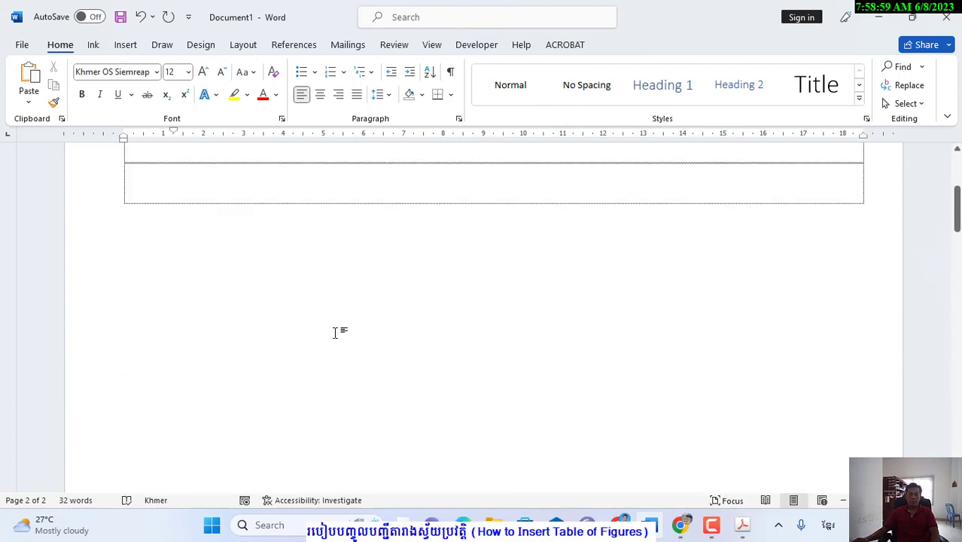
{"action": "scroll", "coordinate": [332, 327], "scroll_direction": "up", "scroll_amount": 3}
{"action": "scroll", "coordinate": [279, 295], "scroll_direction": "up", "scroll_amount": 1}
{"action": "triple_click", "coordinate": [274, 293]}
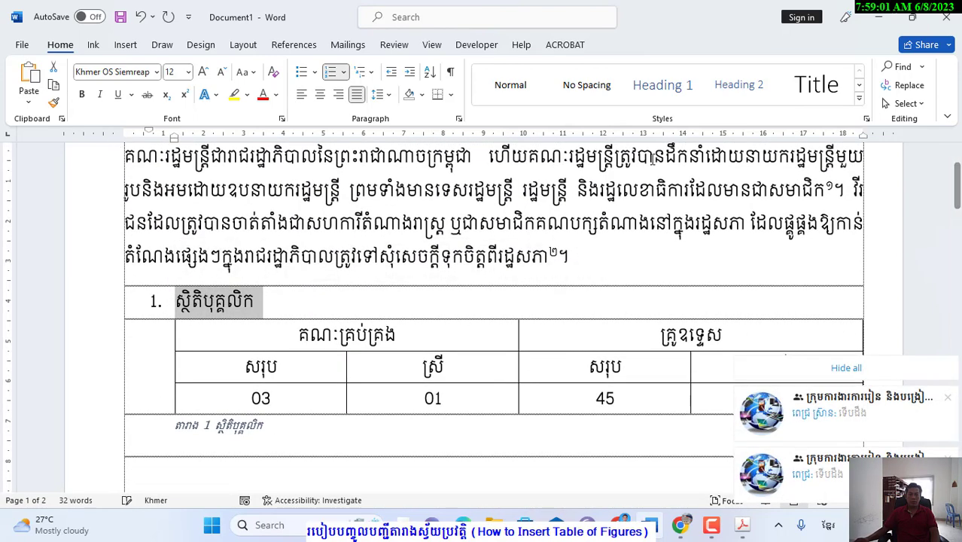
{"action": "left_click", "coordinate": [53, 103]}
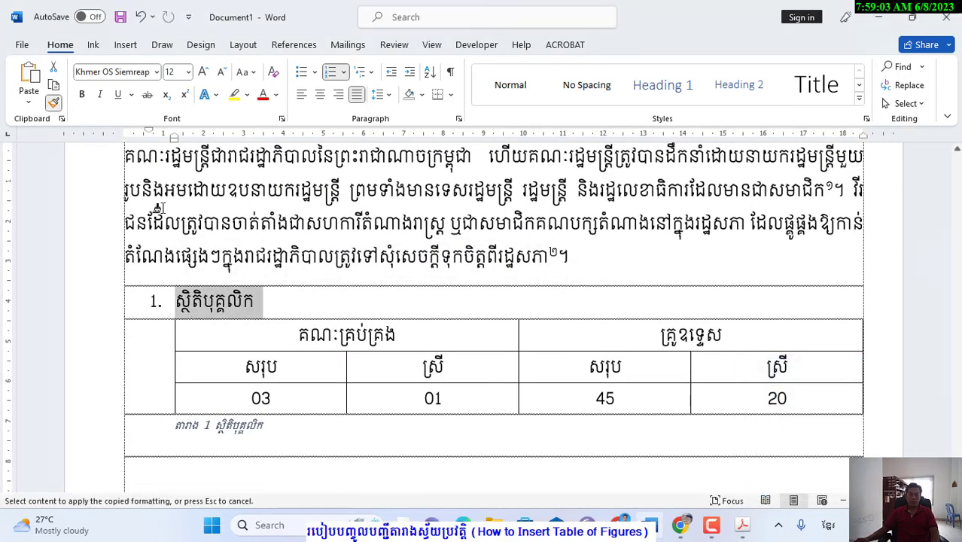
{"action": "scroll", "coordinate": [289, 308], "scroll_direction": "down", "scroll_amount": 2}
{"action": "scroll", "coordinate": [290, 311], "scroll_direction": "down", "scroll_amount": 10}
{"action": "scroll", "coordinate": [289, 311], "scroll_direction": "down", "scroll_amount": 3}
{"action": "scroll", "coordinate": [289, 311], "scroll_direction": "down", "scroll_amount": 1}
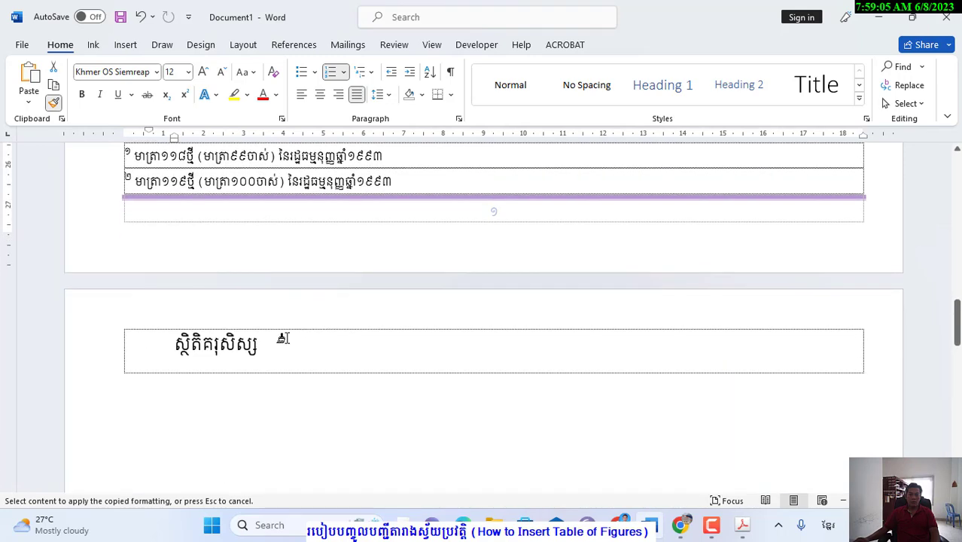
{"action": "mouse_move", "coordinate": [234, 341]}
{"action": "left_mouse_down"}
{"action": "mouse_move", "coordinate": [164, 339]}
{"action": "mouse_move", "coordinate": [249, 354]}
{"action": "left_mouse_up"}
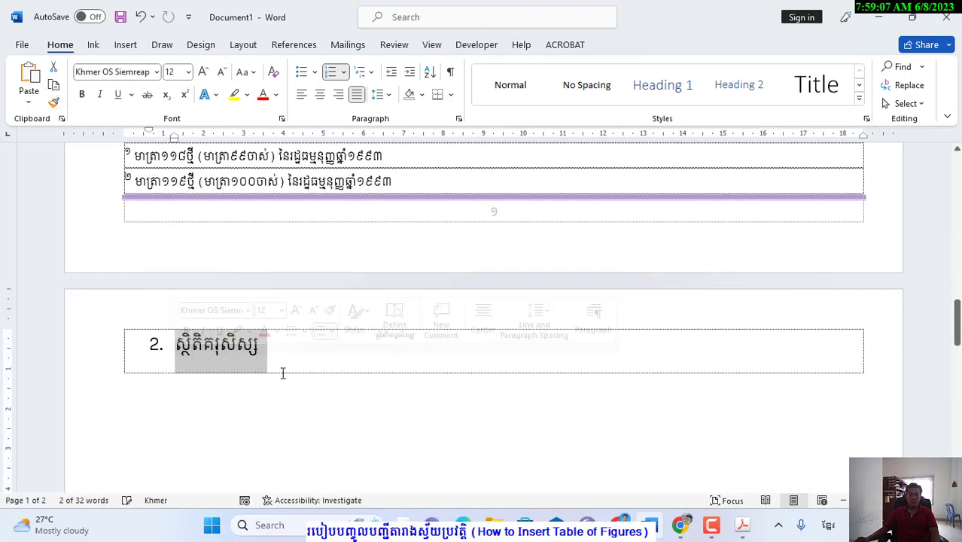
{"action": "key", "text": "Return"}
{"action": "key", "text": "BackSpace"}
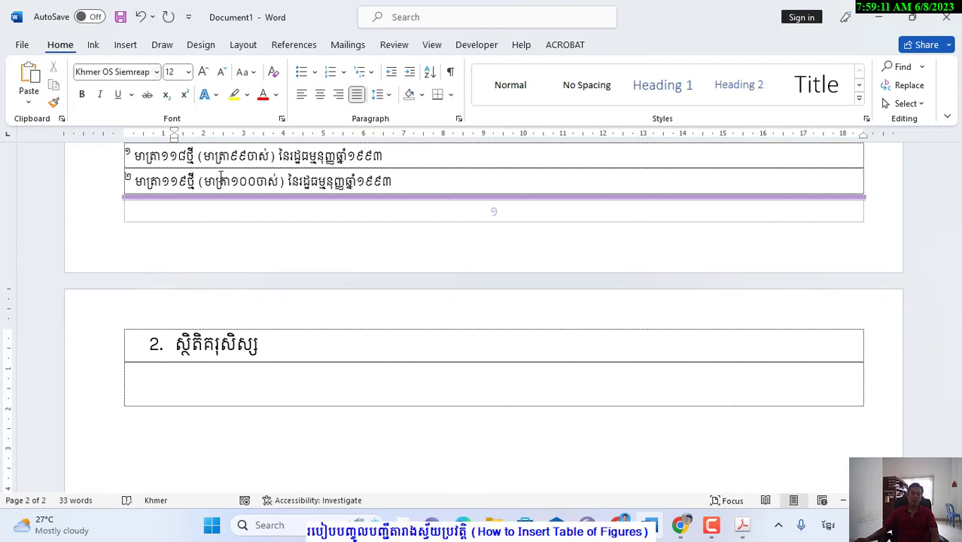
Step: Insert a 2x2 table and merge its first row into one cell
{"action": "left_click", "coordinate": [120, 46]}
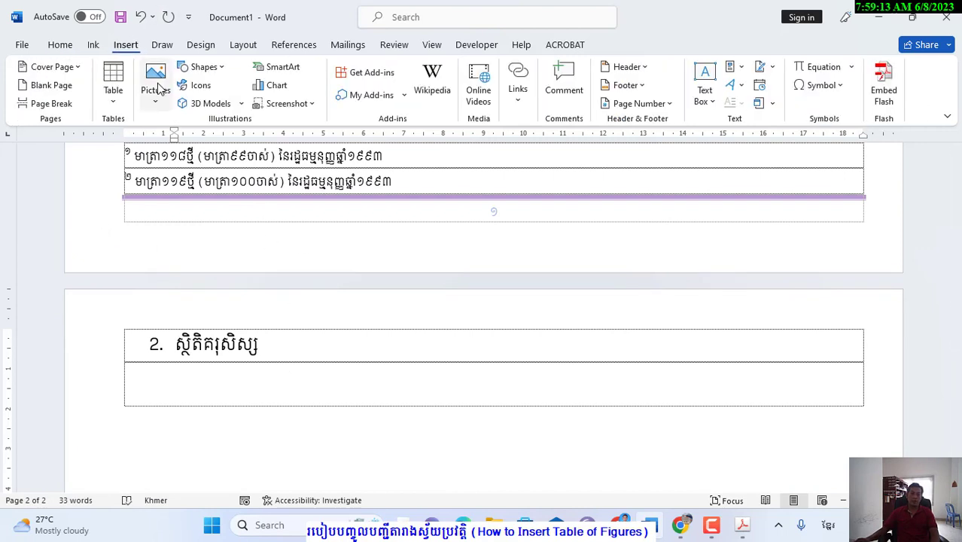
{"action": "left_click", "coordinate": [113, 102]}
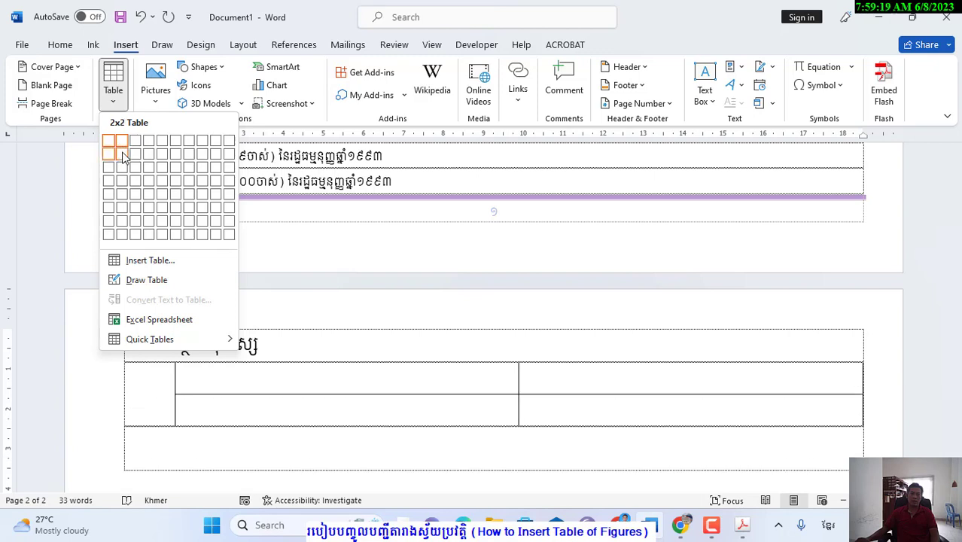
{"action": "left_click", "coordinate": [124, 156]}
{"action": "mouse_move", "coordinate": [349, 352]}
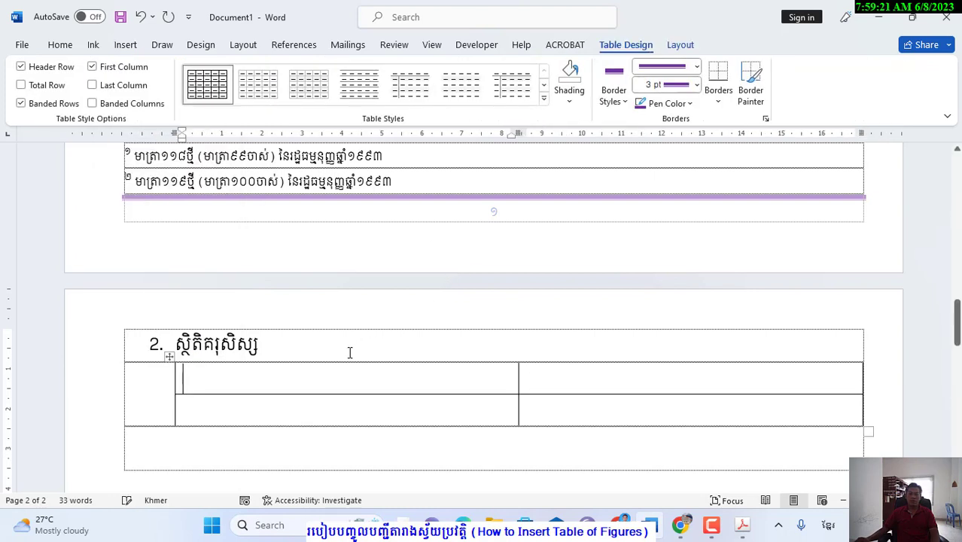
{"action": "left_click_drag", "start_coordinate": [458, 374], "coordinate": [607, 370]}
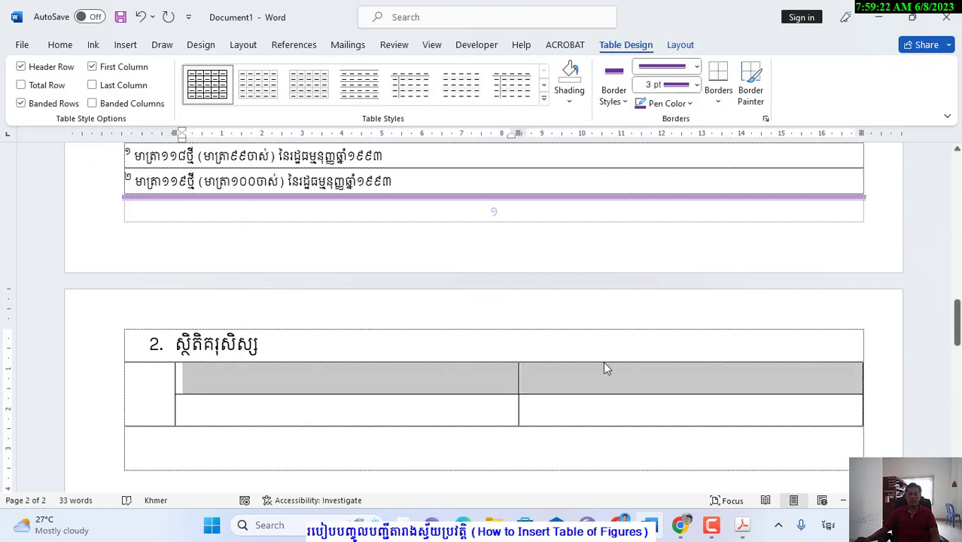
{"action": "right_click", "coordinate": [480, 377]}
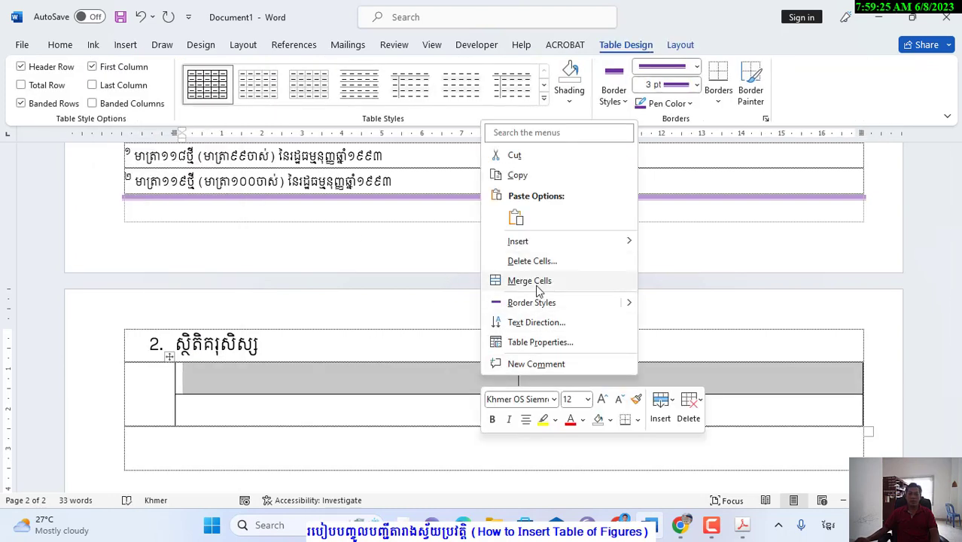
{"action": "left_click", "coordinate": [530, 281]}
Step: Enter headers សរុប on top, then សរុប and ស្រី, and add an empty third row
{"action": "left_click", "coordinate": [546, 381]}
{"action": "type", "text": "ស"}
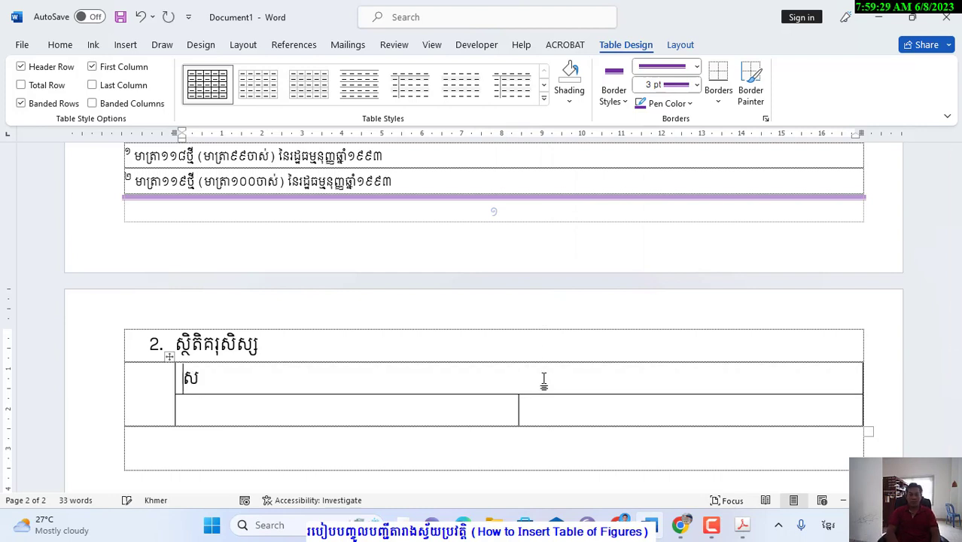
{"action": "type", "text": "រុប"}
{"action": "key", "text": "Tab"}
{"action": "type", "text": "សរ"}
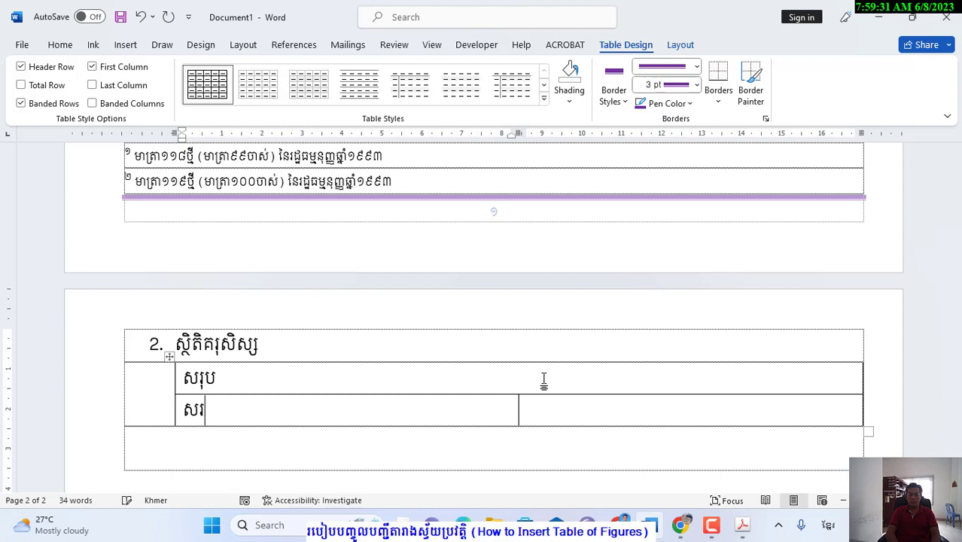
{"action": "type", "text": "ុប"}
{"action": "key", "text": "Tab"}
{"action": "type", "text": "ស្រី"}
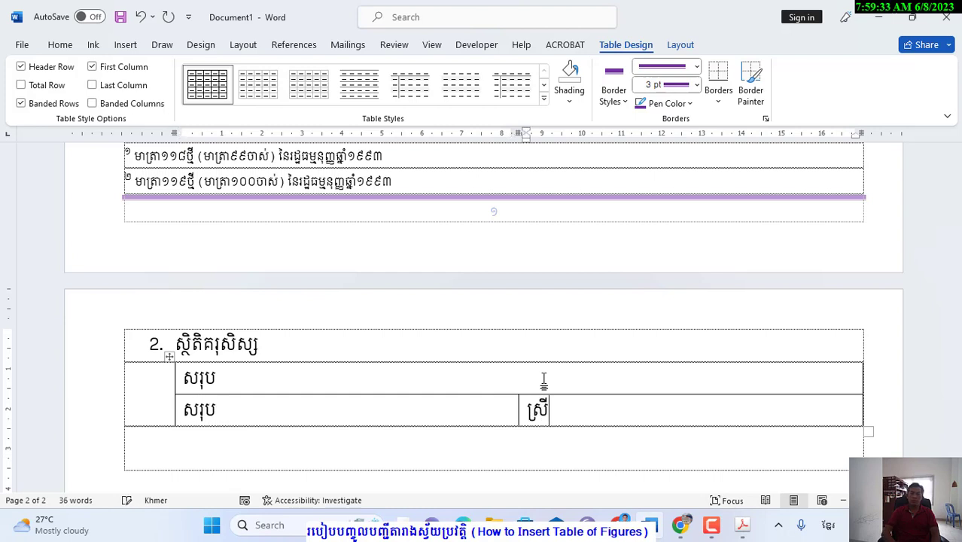
{"action": "key", "text": "Tab"}
{"action": "left_click_drag", "start_coordinate": [563, 407], "coordinate": [526, 378]}
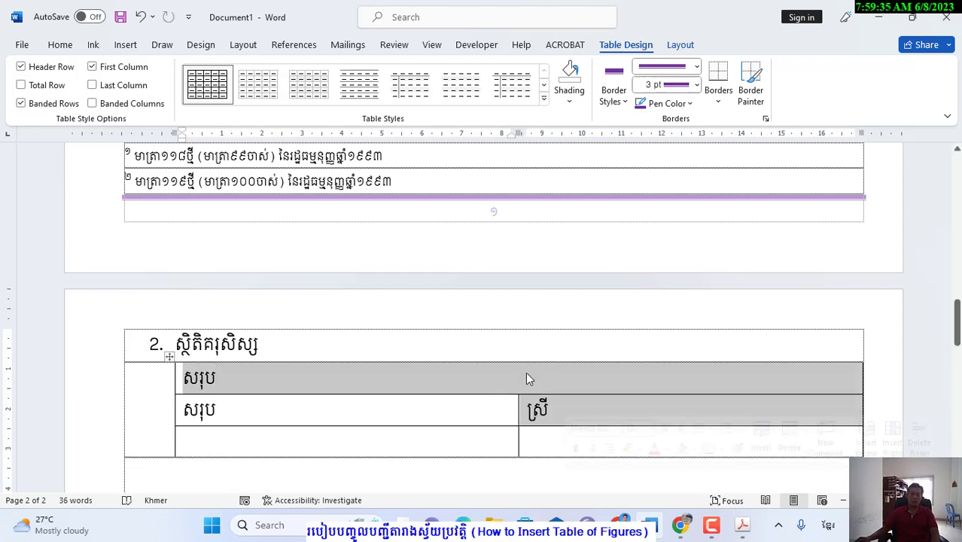
{"action": "left_click", "coordinate": [293, 372]}
Step: Centre all the table's text and change the top cell to សរុបរួម
{"action": "mouse_move", "coordinate": [354, 427]}
{"action": "left_mouse_down"}
{"action": "mouse_move", "coordinate": [566, 417]}
{"action": "mouse_move", "coordinate": [744, 426]}
{"action": "mouse_move", "coordinate": [742, 444]}
{"action": "left_mouse_up"}
{"action": "left_click", "coordinate": [60, 44]}
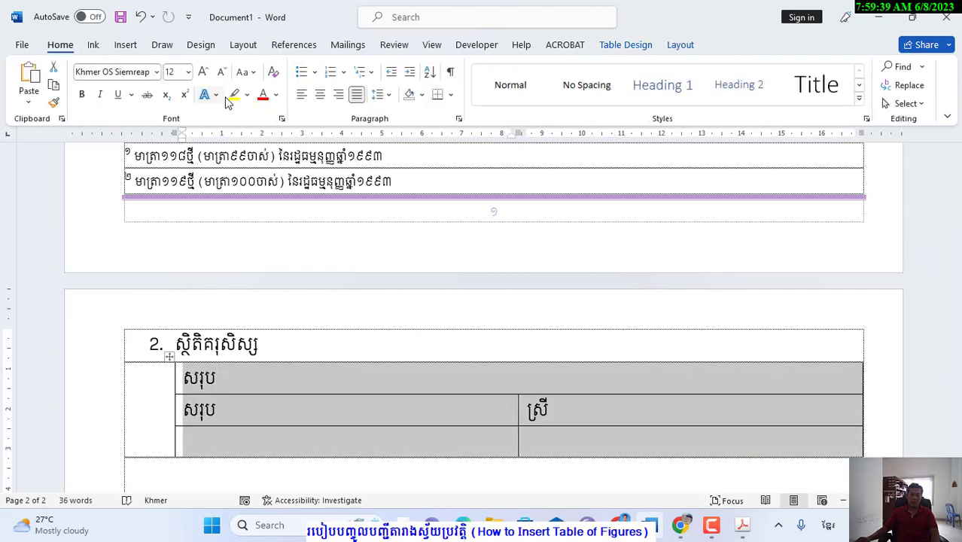
{"action": "left_click", "coordinate": [320, 94]}
{"action": "left_click", "coordinate": [496, 382]}
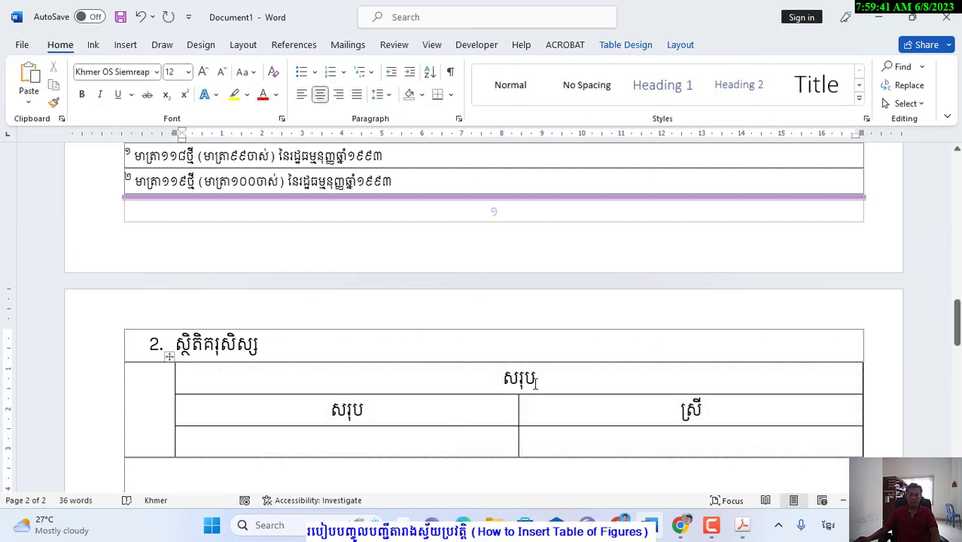
{"action": "type", "text": "រុំ"}
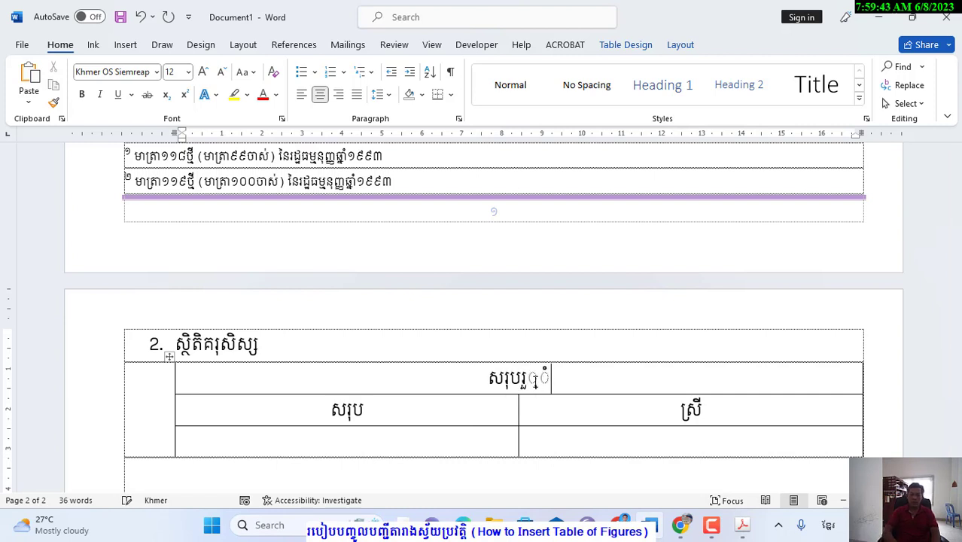
{"action": "type", "text": "ម"}
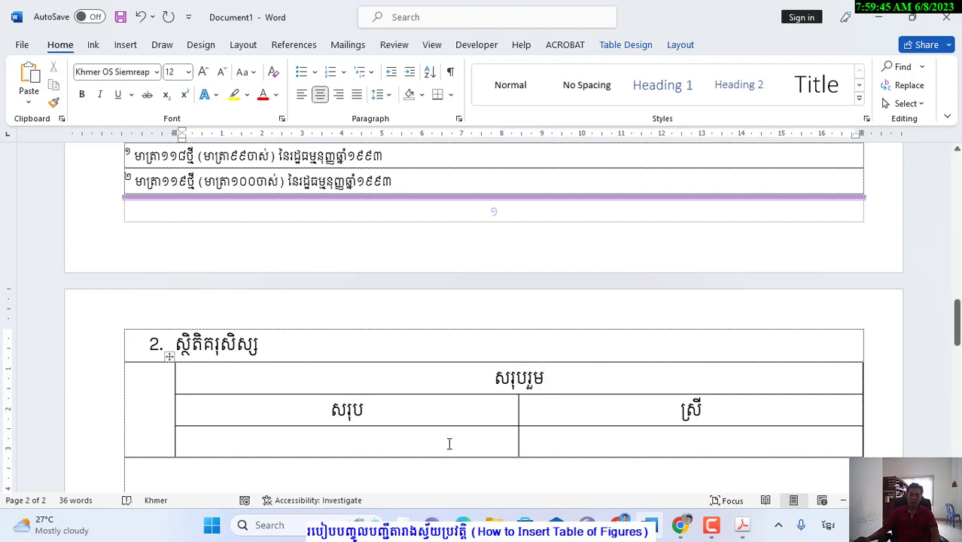
Step: Enter 57 and 41 in the bottom row, then select the whole table
{"action": "left_click", "coordinate": [444, 435]}
{"action": "type", "text": "57"}
{"action": "key", "text": "Tab"}
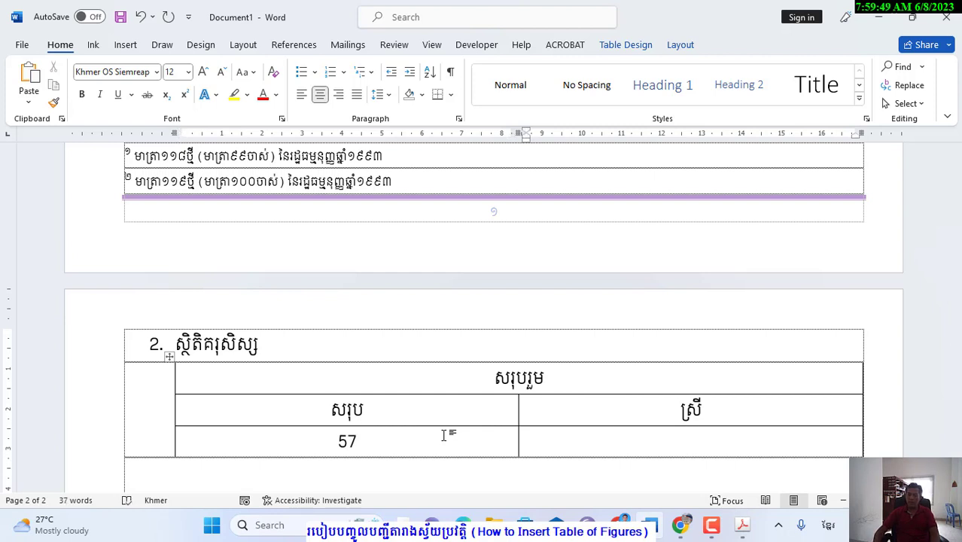
{"action": "type", "text": "41"}
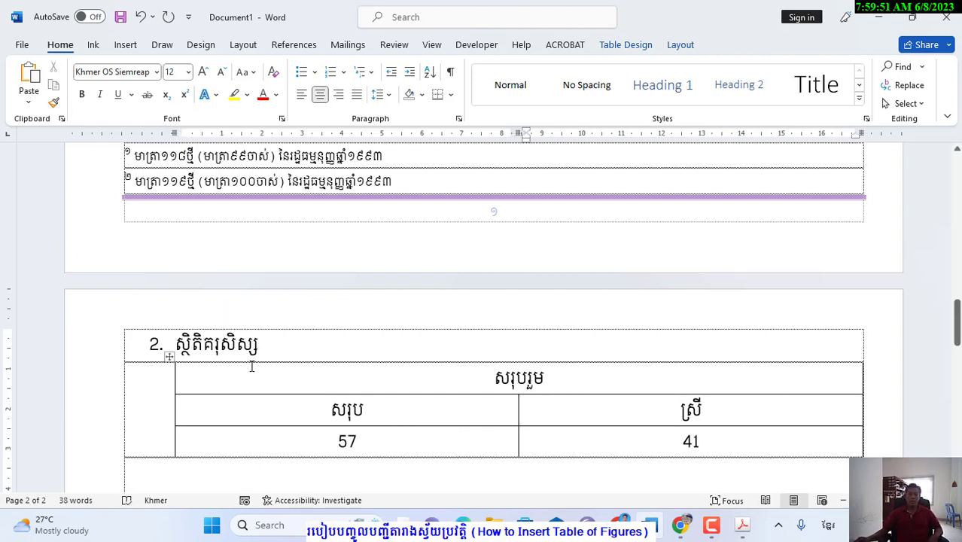
{"action": "left_click", "coordinate": [431, 403]}
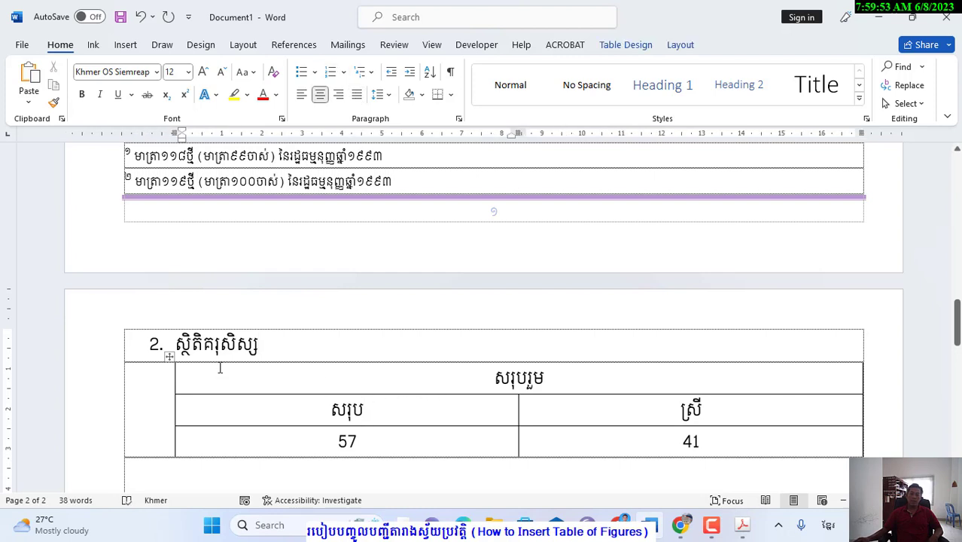
{"action": "left_click", "coordinate": [167, 360]}
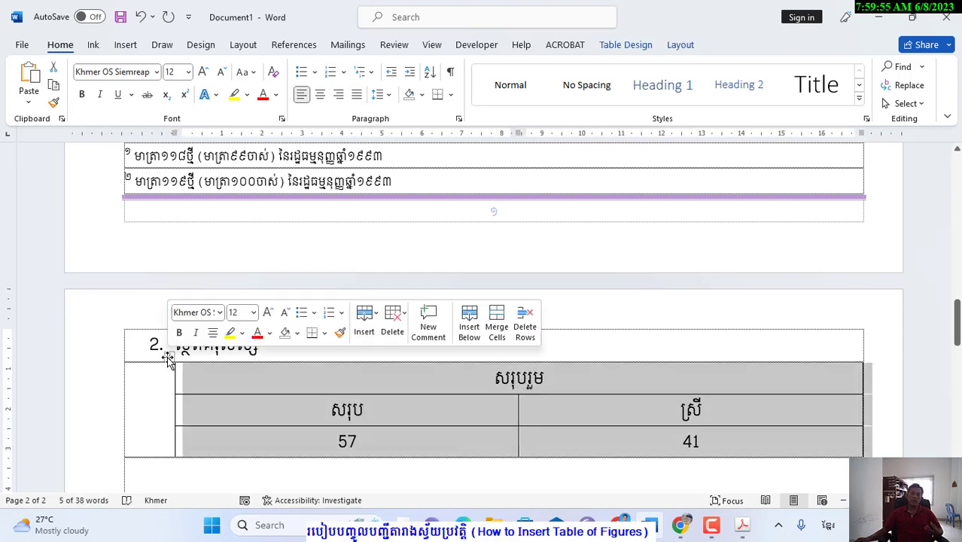
Step: Add the caption 'តារាង 2 ស្ថិតិគរុសិស្ស' below the selected table
{"action": "right_click", "coordinate": [168, 360]}
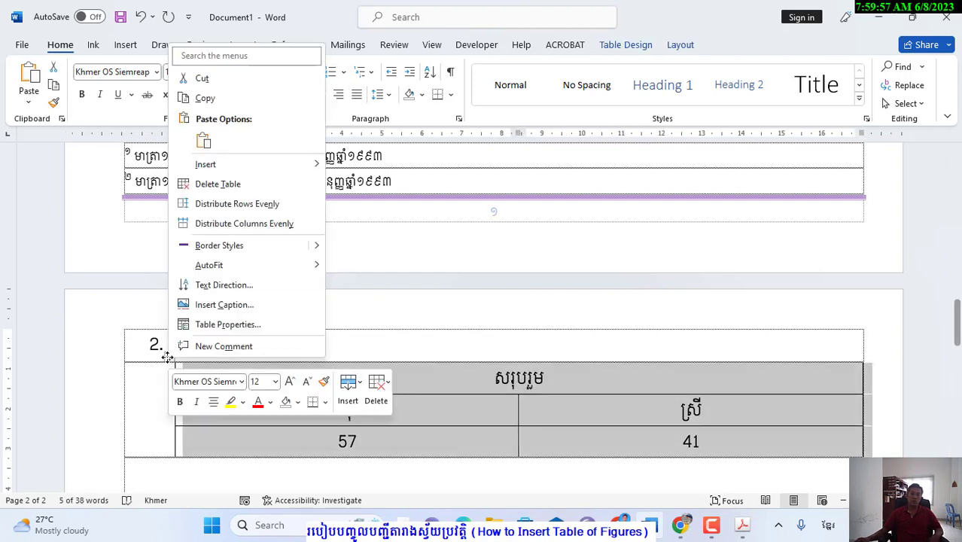
{"action": "left_click", "coordinate": [246, 306]}
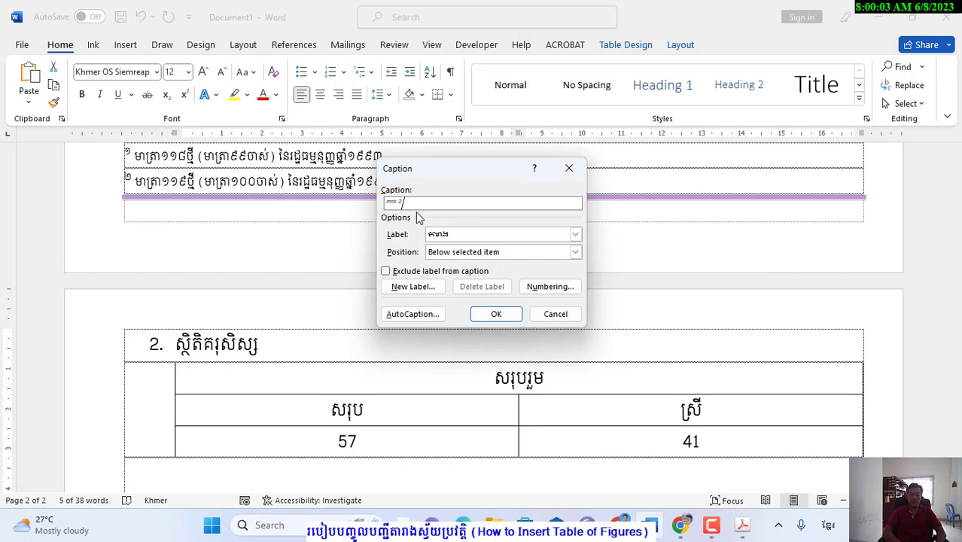
{"action": "key", "text": "alt+shift"}
{"action": "key", "text": "alt+shift"}
{"action": "key", "text": "BackSpace"}
{"action": "type", "text": "៖ ស្ថិតិ"}
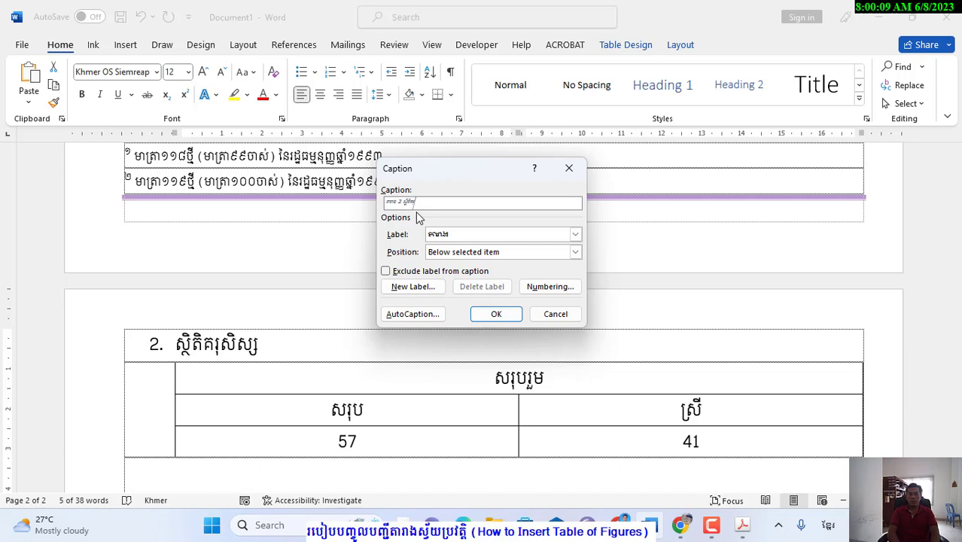
{"action": "type", "text": "សិស្ស"}
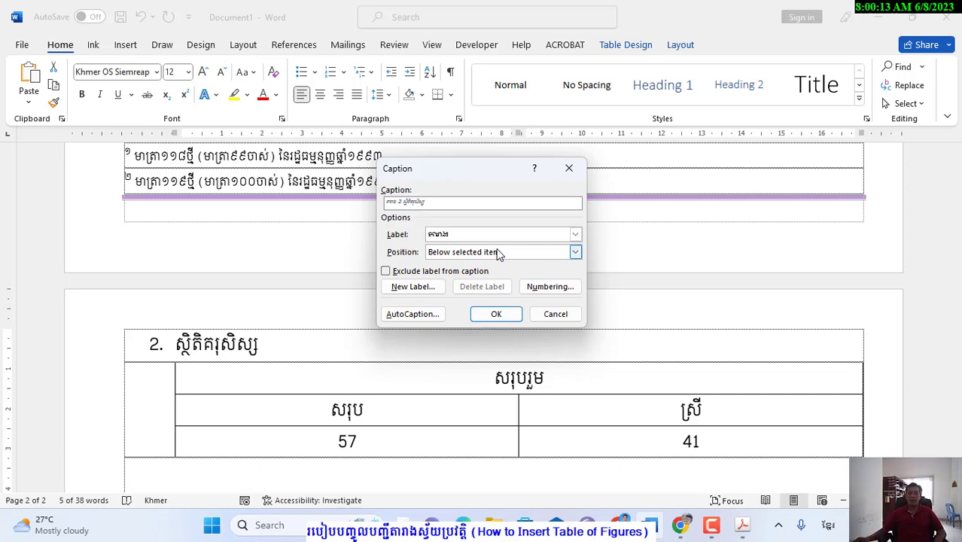
{"action": "left_click", "coordinate": [496, 314]}
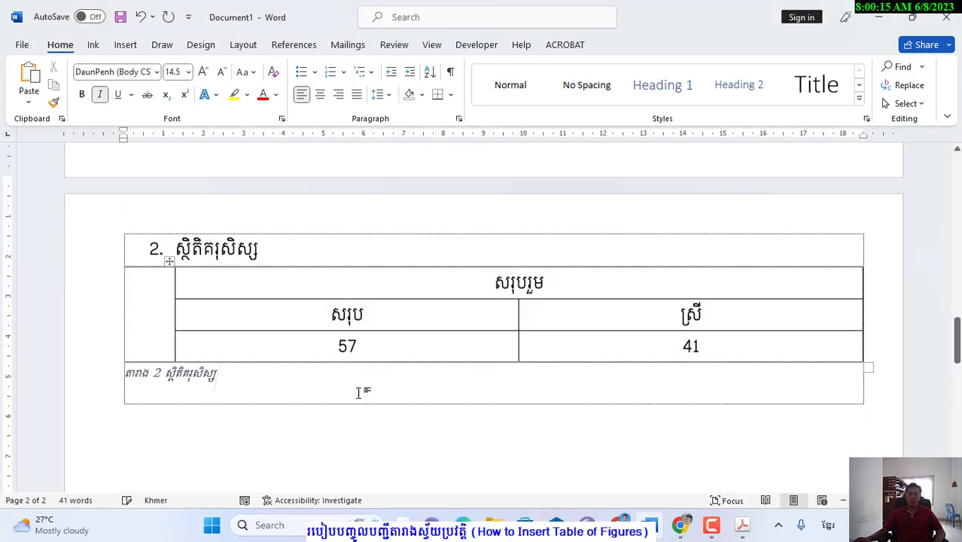
Step: Indent the caption so it lines up with the table
{"action": "left_click_drag", "start_coordinate": [124, 131], "coordinate": [186, 147]}
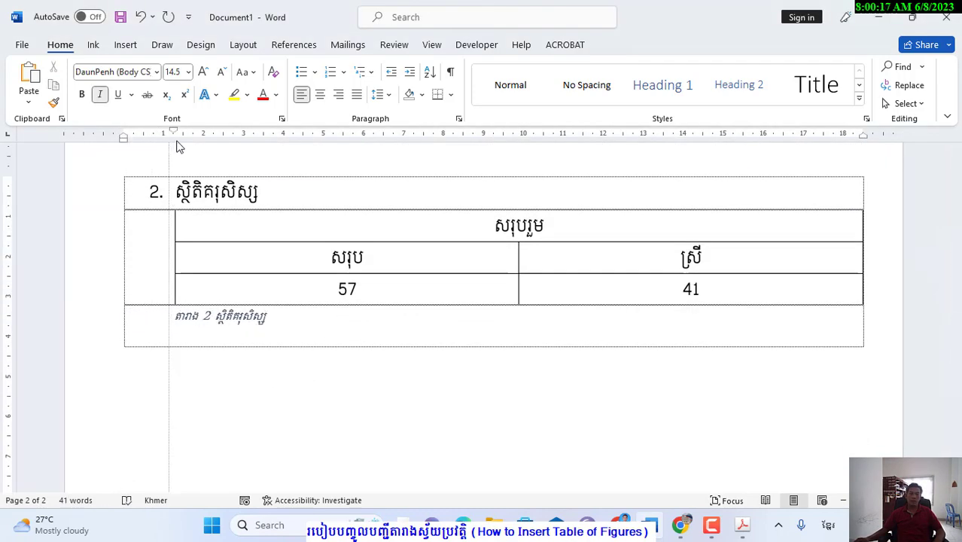
{"action": "scroll", "coordinate": [322, 307], "scroll_direction": "up", "scroll_amount": 3}
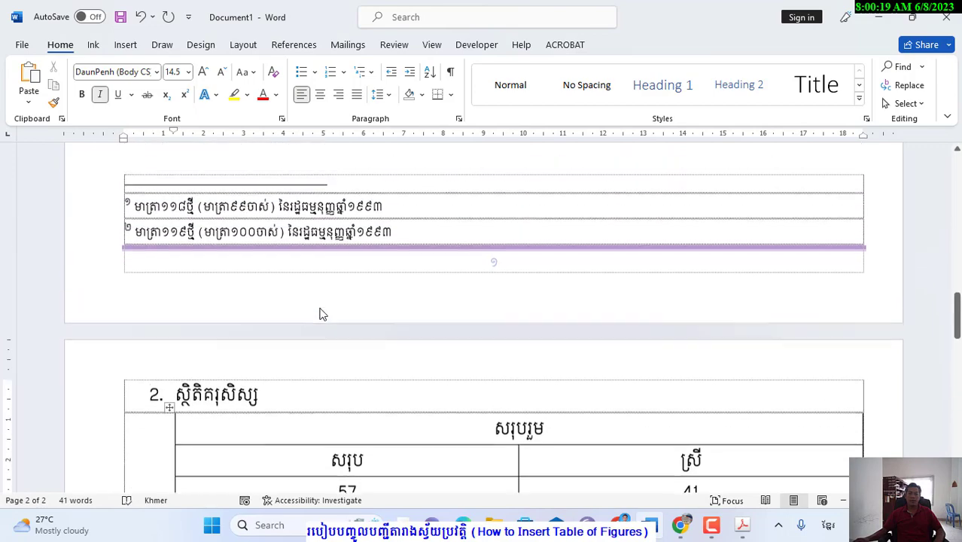
{"action": "scroll", "coordinate": [319, 307], "scroll_direction": "up", "scroll_amount": 3}
{"action": "scroll", "coordinate": [319, 308], "scroll_direction": "down", "scroll_amount": 5}
{"action": "scroll", "coordinate": [320, 307], "scroll_direction": "up", "scroll_amount": 3}
{"action": "scroll", "coordinate": [320, 308], "scroll_direction": "down", "scroll_amount": 2}
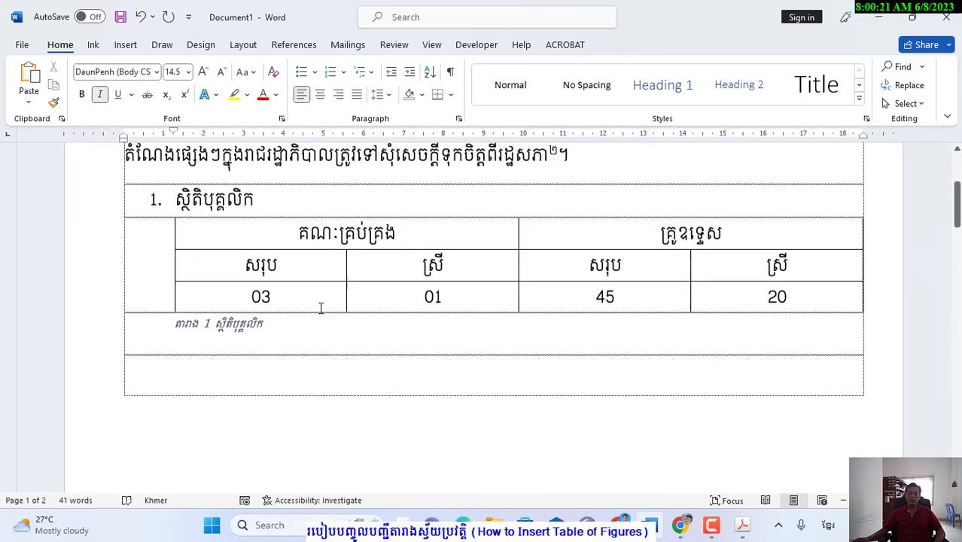
{"action": "scroll", "coordinate": [319, 308], "scroll_direction": "down", "scroll_amount": 4}
{"action": "scroll", "coordinate": [320, 308], "scroll_direction": "down", "scroll_amount": 3}
{"action": "scroll", "coordinate": [322, 308], "scroll_direction": "down", "scroll_amount": 3}
{"action": "scroll", "coordinate": [326, 307], "scroll_direction": "down", "scroll_amount": 1}
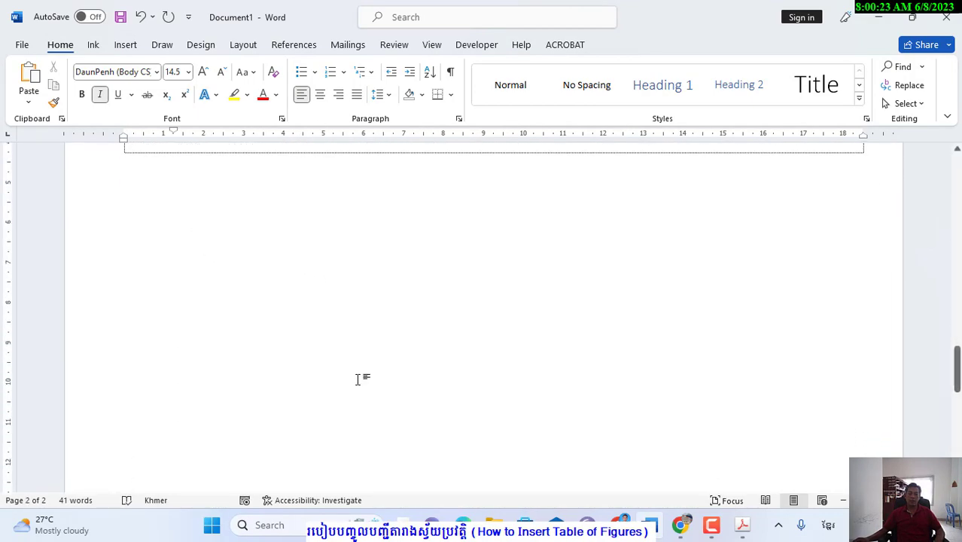
{"action": "scroll", "coordinate": [361, 377], "scroll_direction": "up", "scroll_amount": 2}
{"action": "scroll", "coordinate": [247, 277], "scroll_direction": "up", "scroll_amount": 1}
{"action": "scroll", "coordinate": [267, 293], "scroll_direction": "up", "scroll_amount": 5}
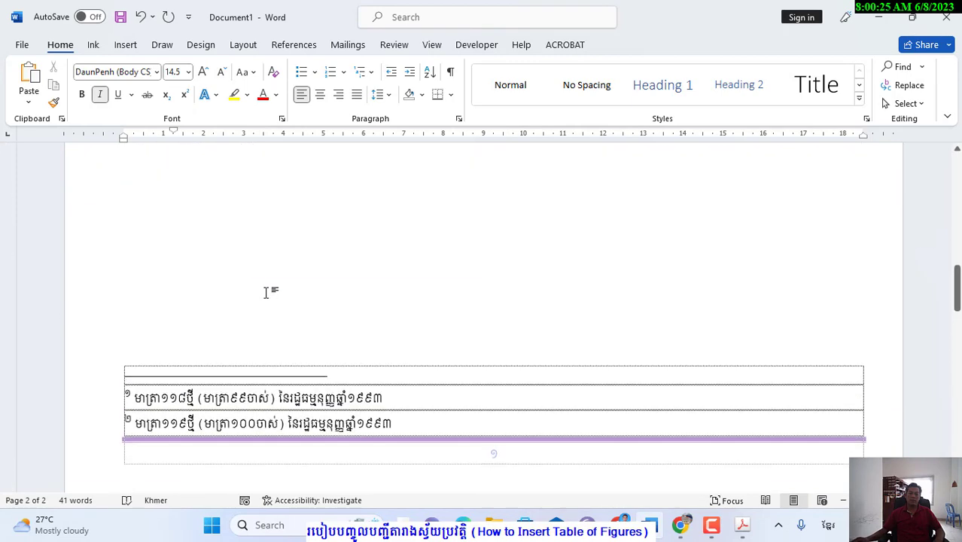
{"action": "scroll", "coordinate": [267, 293], "scroll_direction": "up", "scroll_amount": 3}
{"action": "scroll", "coordinate": [269, 291], "scroll_direction": "up", "scroll_amount": 4}
Step: Insert a page break before the opening paragraph, leaving page 1 empty
{"action": "left_click", "coordinate": [124, 213]}
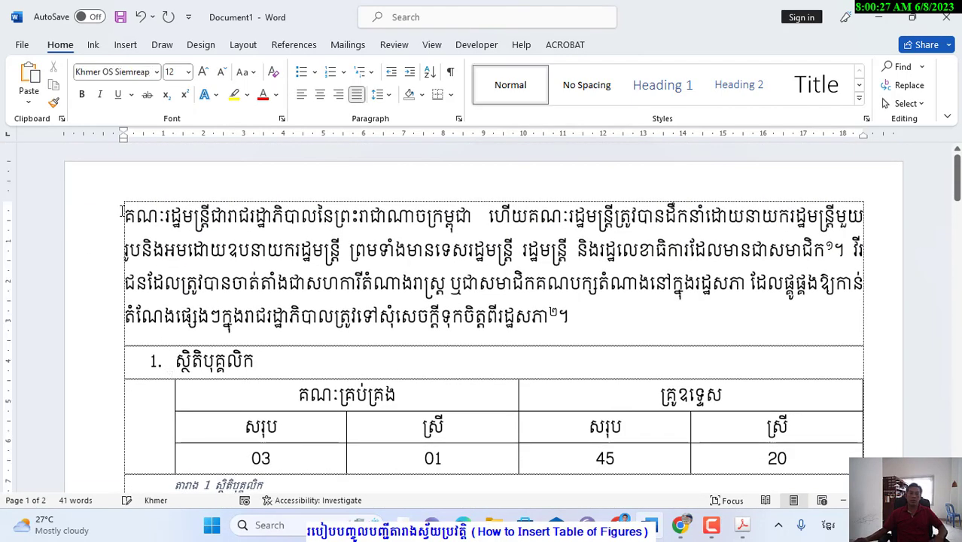
{"action": "key", "text": "ctrl+Return"}
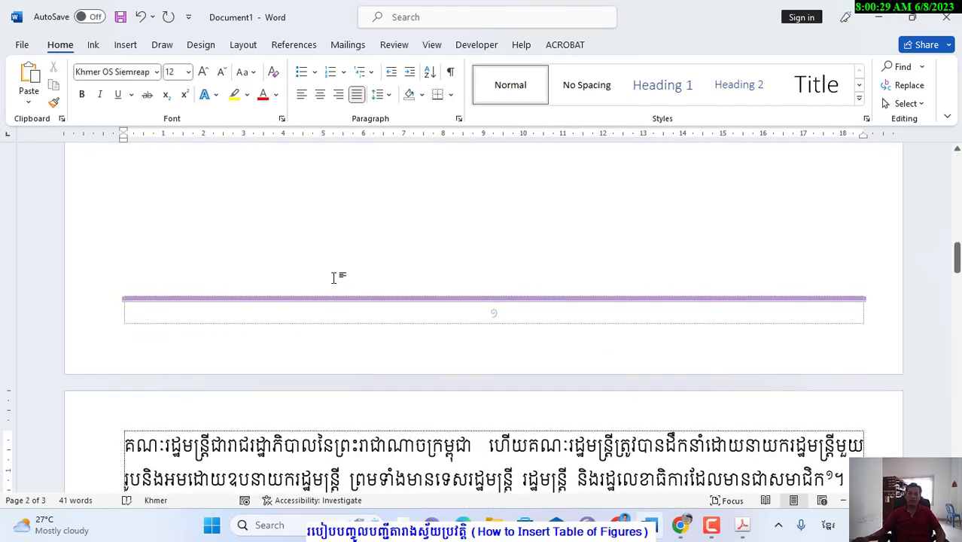
{"action": "scroll", "coordinate": [332, 277], "scroll_direction": "down", "scroll_amount": 3}
{"action": "scroll", "coordinate": [333, 278], "scroll_direction": "down", "scroll_amount": 3}
{"action": "scroll", "coordinate": [332, 278], "scroll_direction": "up", "scroll_amount": 4}
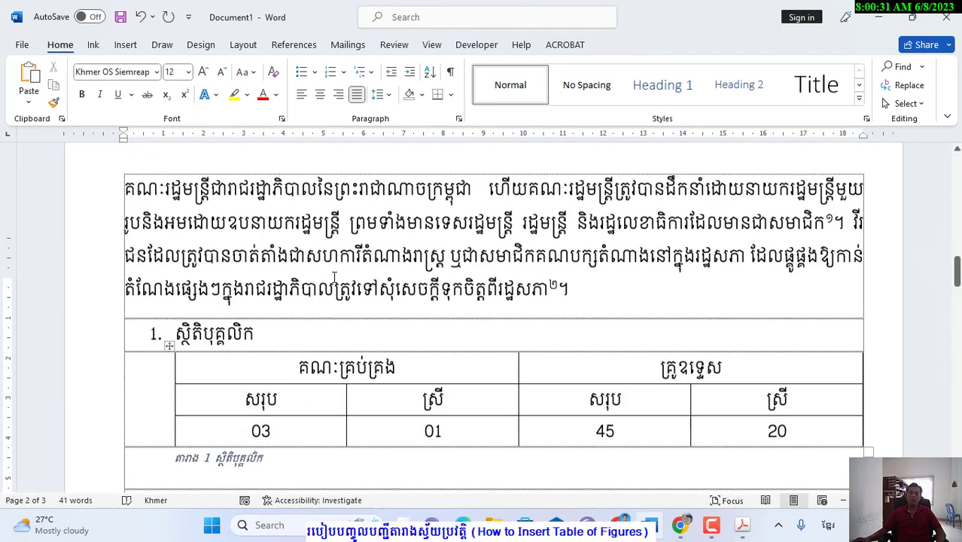
{"action": "scroll", "coordinate": [332, 277], "scroll_direction": "down", "scroll_amount": 5}
{"action": "scroll", "coordinate": [333, 277], "scroll_direction": "down", "scroll_amount": 3}
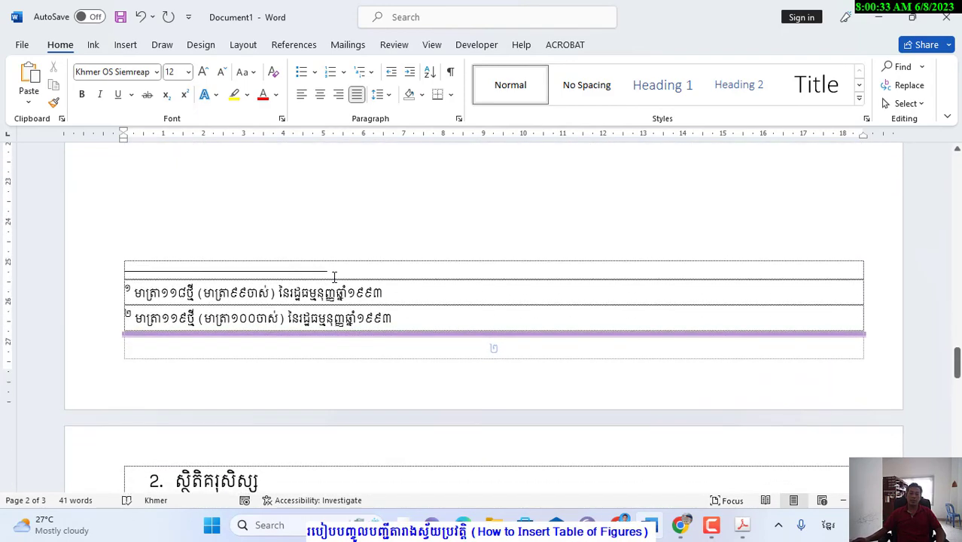
{"action": "scroll", "coordinate": [333, 277], "scroll_direction": "down", "scroll_amount": 3}
{"action": "scroll", "coordinate": [334, 277], "scroll_direction": "up", "scroll_amount": 10}
{"action": "scroll", "coordinate": [369, 263], "scroll_direction": "up", "scroll_amount": 5}
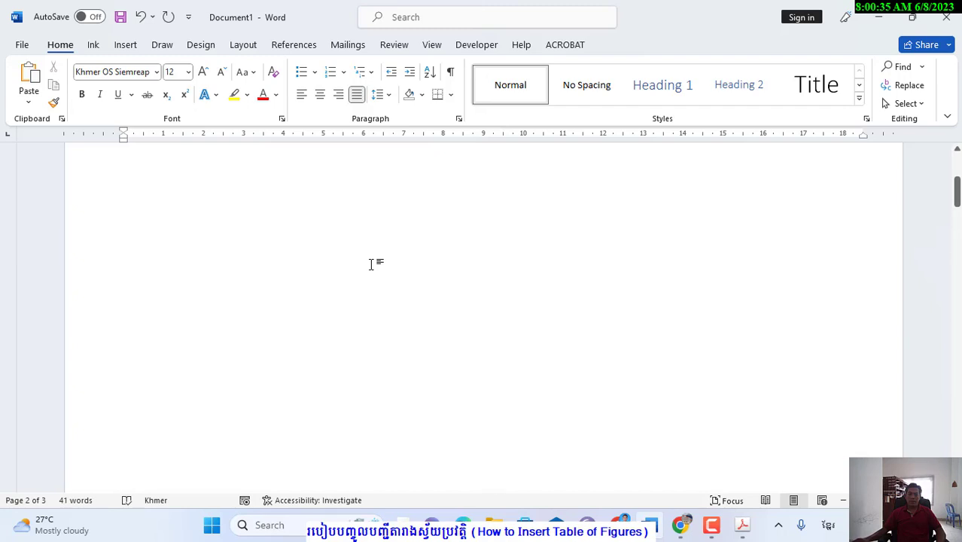
{"action": "scroll", "coordinate": [369, 264], "scroll_direction": "up", "scroll_amount": 5}
{"action": "left_click", "coordinate": [323, 223]}
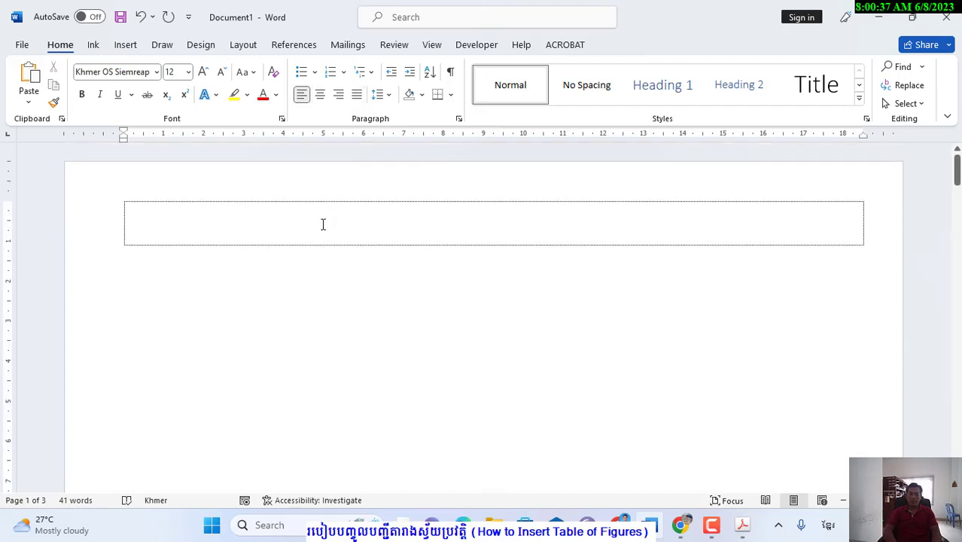
{"action": "scroll", "coordinate": [323, 223], "scroll_direction": "down", "scroll_amount": 5}
{"action": "scroll", "coordinate": [323, 224], "scroll_direction": "down", "scroll_amount": 5}
{"action": "scroll", "coordinate": [323, 224], "scroll_direction": "down", "scroll_amount": 5}
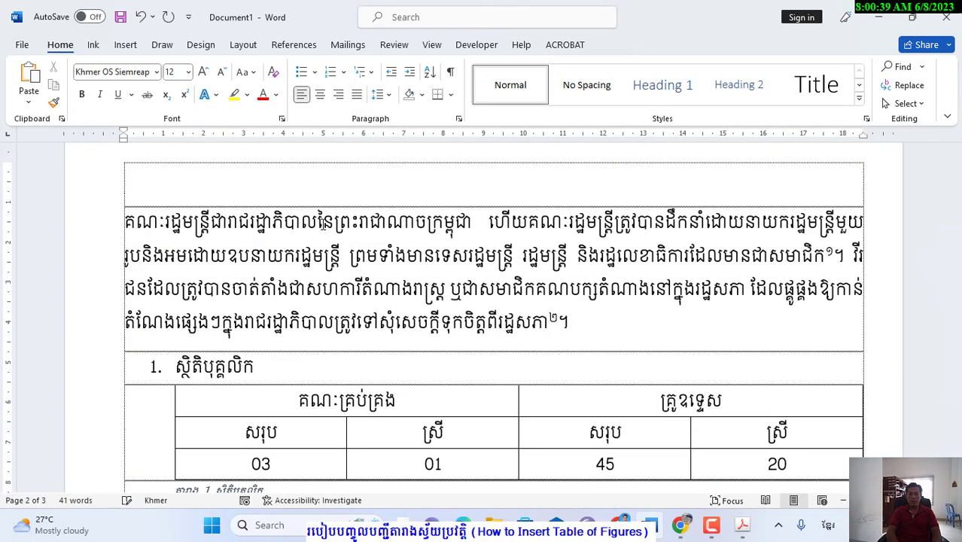
{"action": "scroll", "coordinate": [324, 224], "scroll_direction": "down", "scroll_amount": 5}
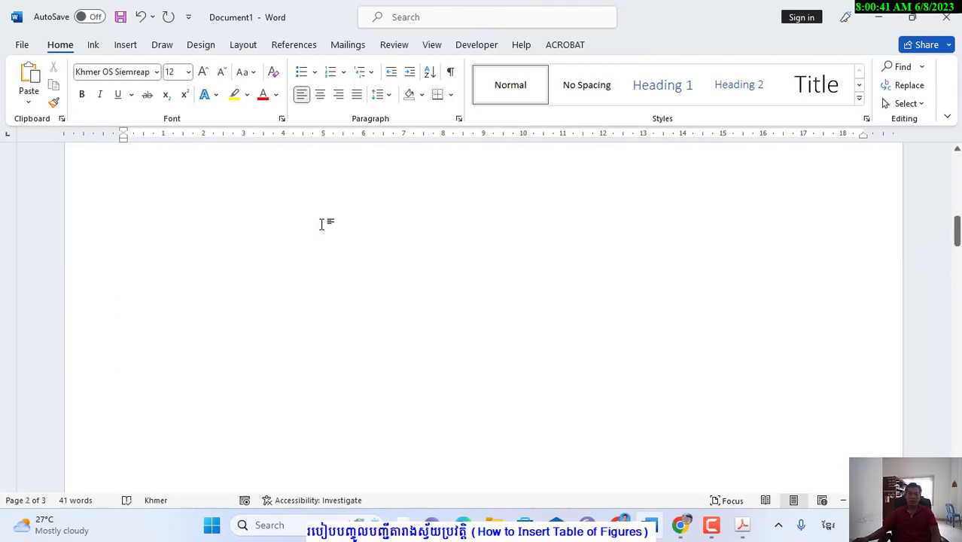
Step: Type the heading បញ្ជីតារាង on the empty first page, with a blank line beneath it
{"action": "scroll", "coordinate": [322, 224], "scroll_direction": "up", "scroll_amount": 2}
{"action": "left_click", "coordinate": [325, 217]}
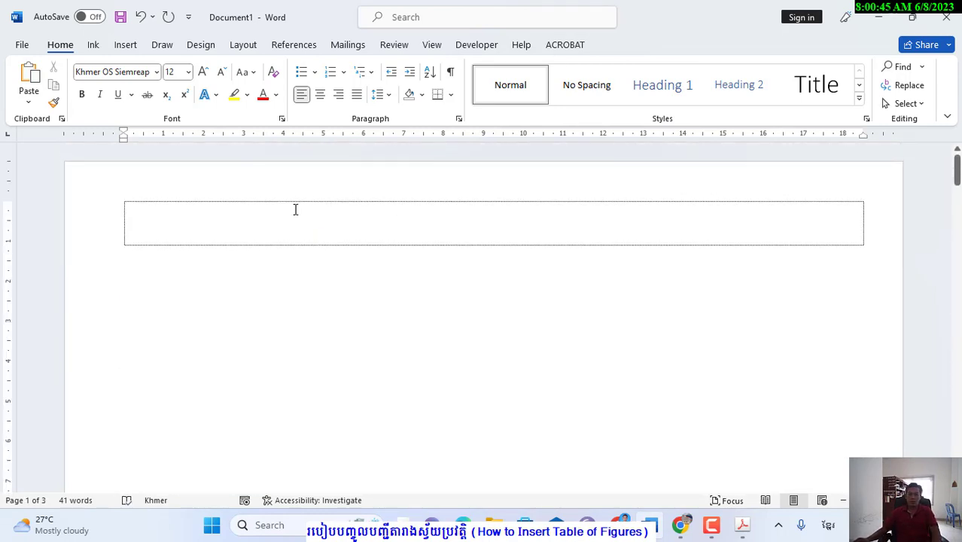
{"action": "left_click_drag", "start_coordinate": [295, 210], "coordinate": [117, 210]}
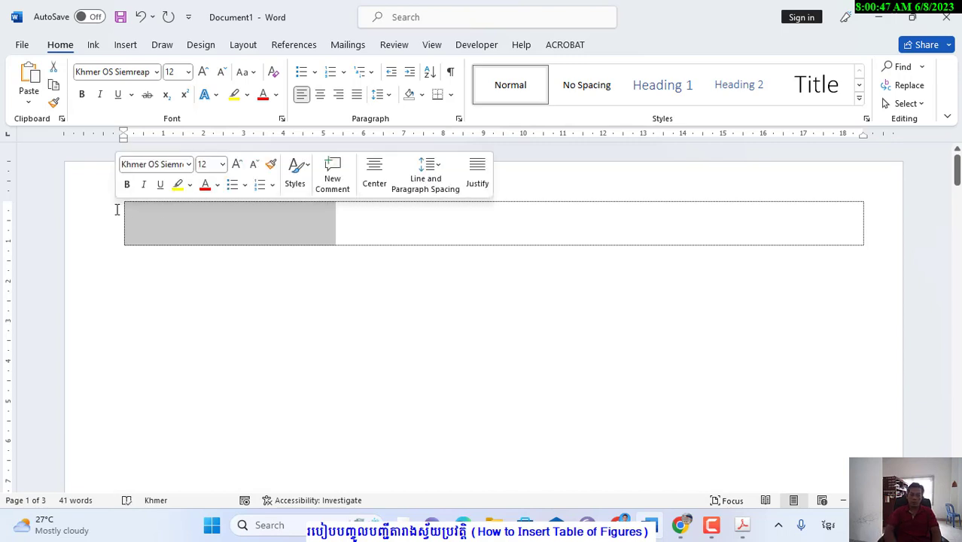
{"action": "type", "text": "បញ្ជីត"}
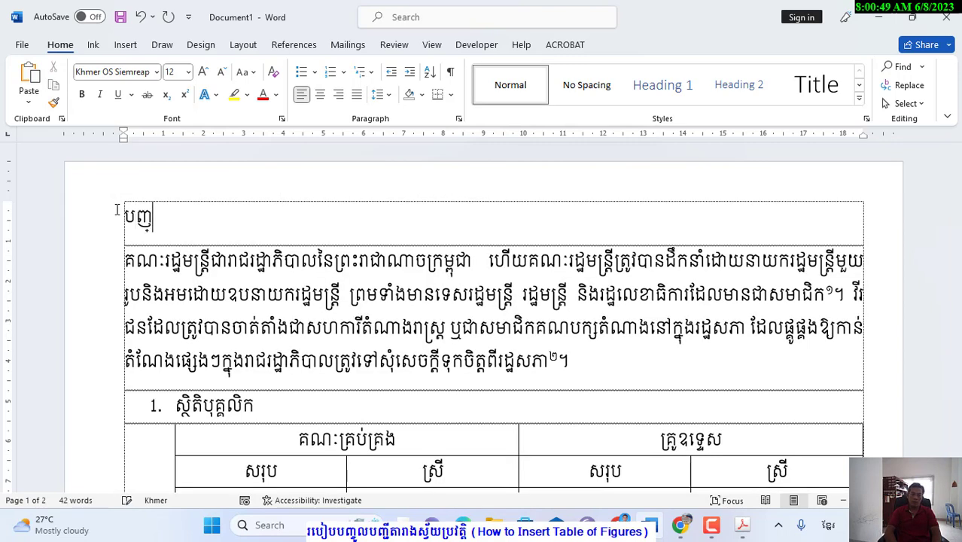
{"action": "type", "text": "ារា"}
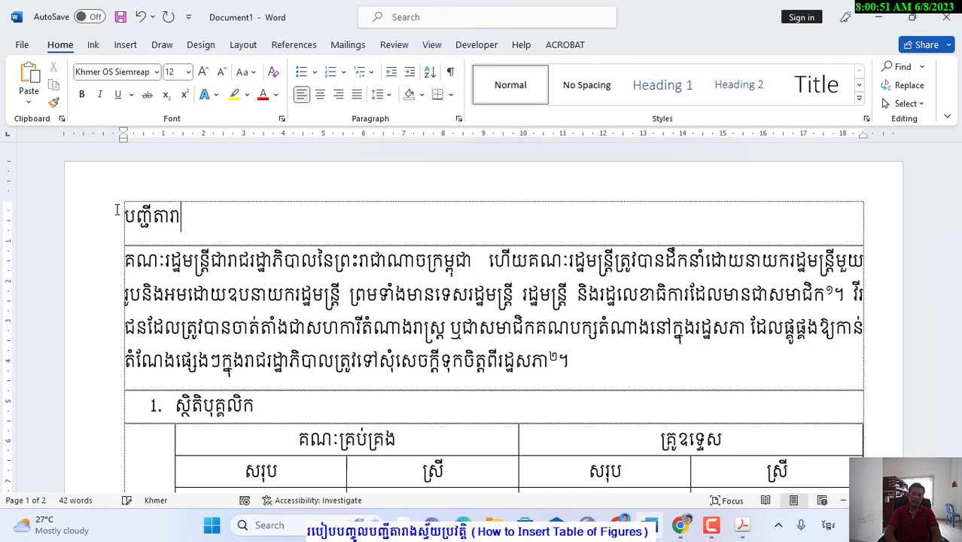
{"action": "type", "text": "ង"}
{"action": "key", "text": "ctrl+Return"}
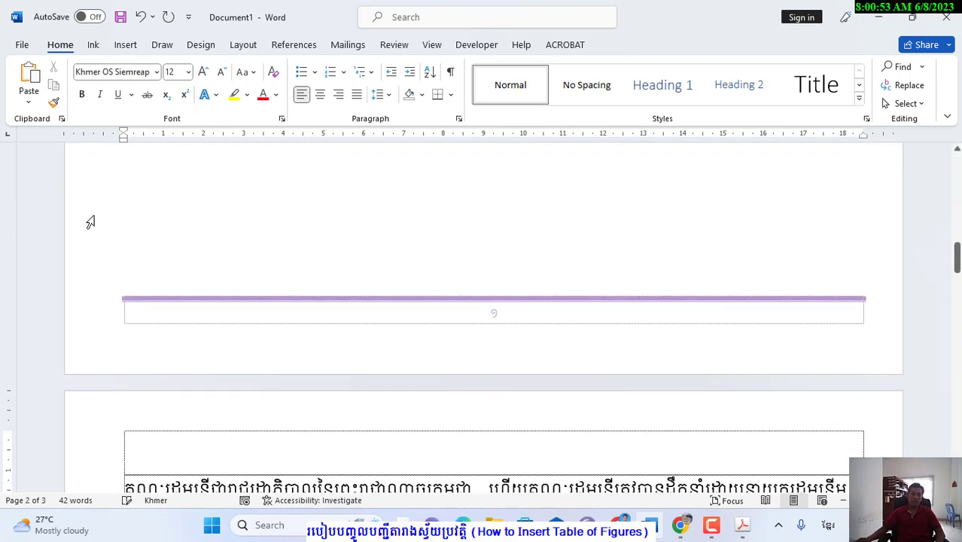
{"action": "key", "text": "ctrl+z"}
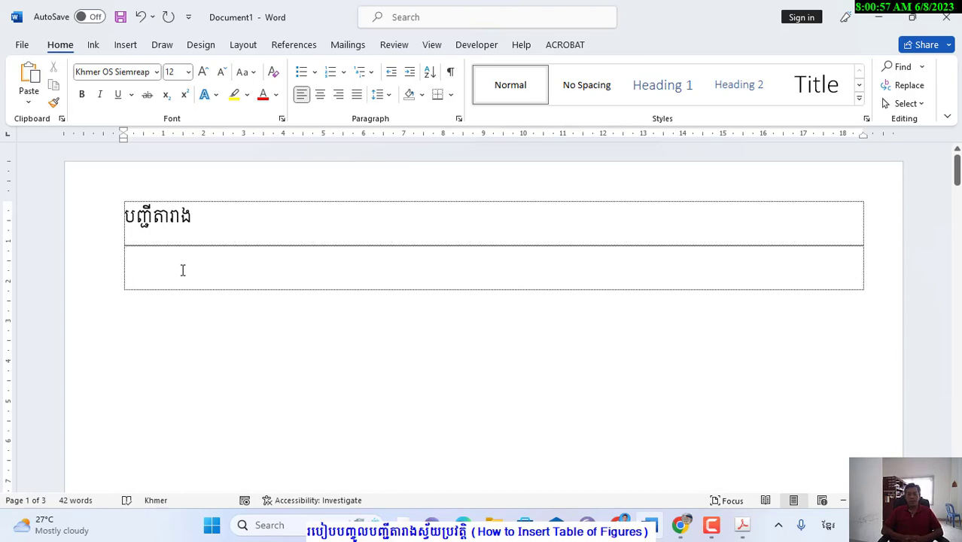
{"action": "scroll", "coordinate": [183, 270], "scroll_direction": "down", "scroll_amount": 2}
{"action": "scroll", "coordinate": [185, 271], "scroll_direction": "down", "scroll_amount": 5}
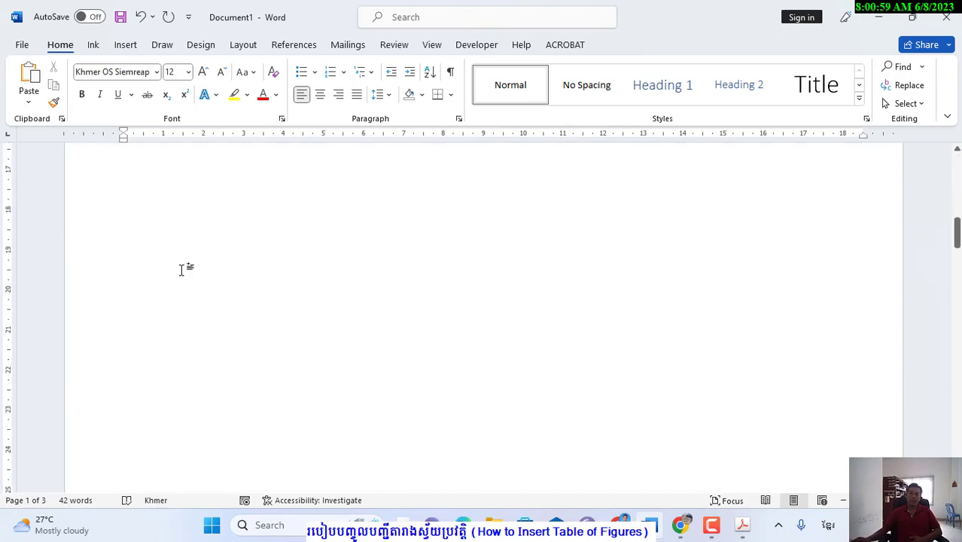
{"action": "scroll", "coordinate": [188, 272], "scroll_direction": "down", "scroll_amount": 5}
{"action": "scroll", "coordinate": [494, 269], "scroll_direction": "down", "scroll_amount": 5}
{"action": "scroll", "coordinate": [496, 266], "scroll_direction": "down", "scroll_amount": 1}
{"action": "scroll", "coordinate": [496, 271], "scroll_direction": "down", "scroll_amount": 5}
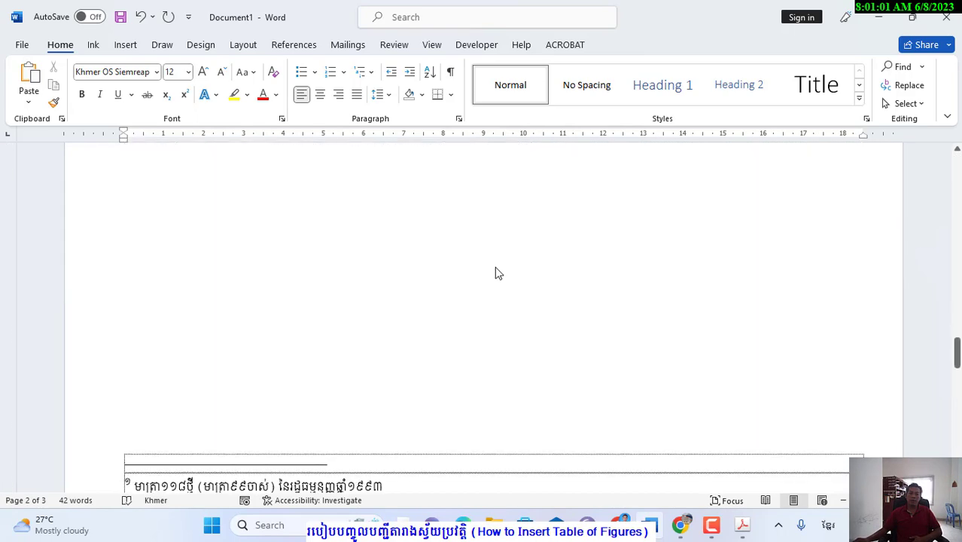
{"action": "scroll", "coordinate": [496, 267], "scroll_direction": "down", "scroll_amount": 5}
{"action": "scroll", "coordinate": [312, 271], "scroll_direction": "down", "scroll_amount": 5}
{"action": "scroll", "coordinate": [311, 271], "scroll_direction": "up", "scroll_amount": 4}
{"action": "scroll", "coordinate": [319, 273], "scroll_direction": "up", "scroll_amount": 5}
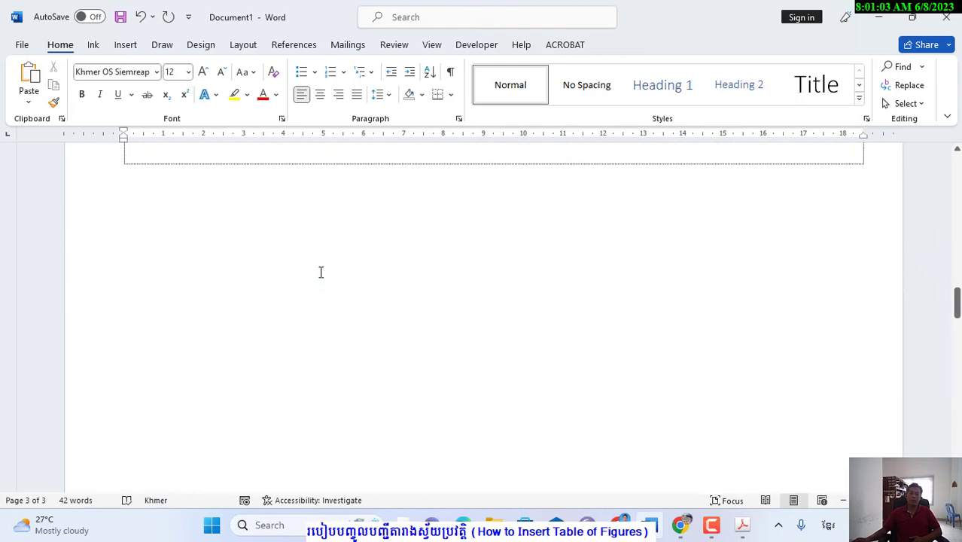
{"action": "scroll", "coordinate": [320, 272], "scroll_direction": "up", "scroll_amount": 5}
{"action": "scroll", "coordinate": [312, 268], "scroll_direction": "up", "scroll_amount": 5}
{"action": "scroll", "coordinate": [322, 267], "scroll_direction": "up", "scroll_amount": 5}
{"action": "scroll", "coordinate": [226, 260], "scroll_direction": "up", "scroll_amount": 1}
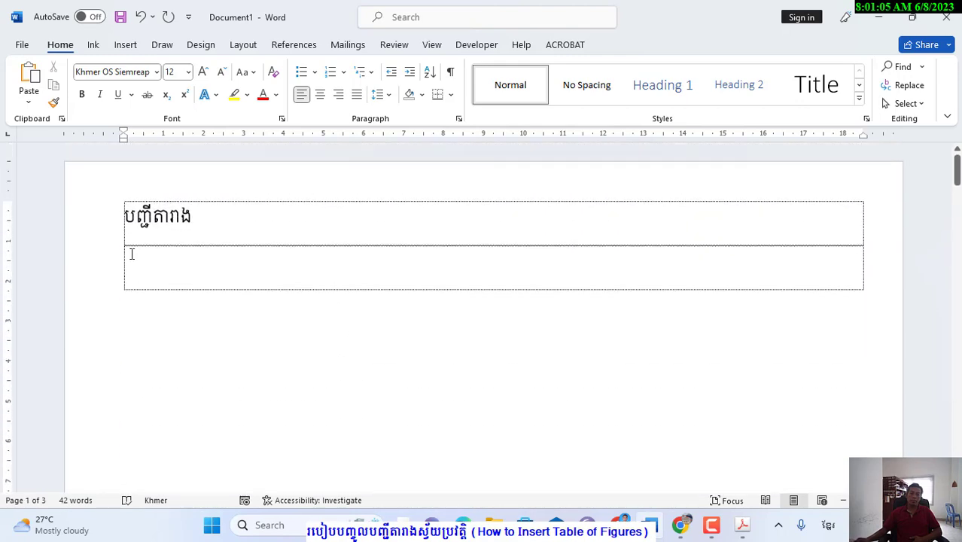
Step: Insert a Table of Figures with dotted leaders and right-aligned page numbers
{"action": "left_click", "coordinate": [293, 46]}
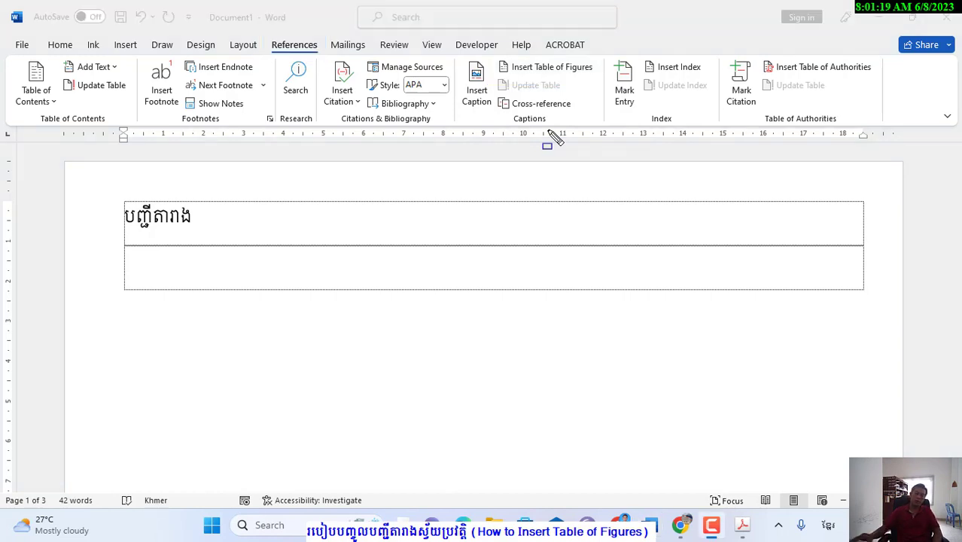
{"action": "left_click", "coordinate": [552, 69]}
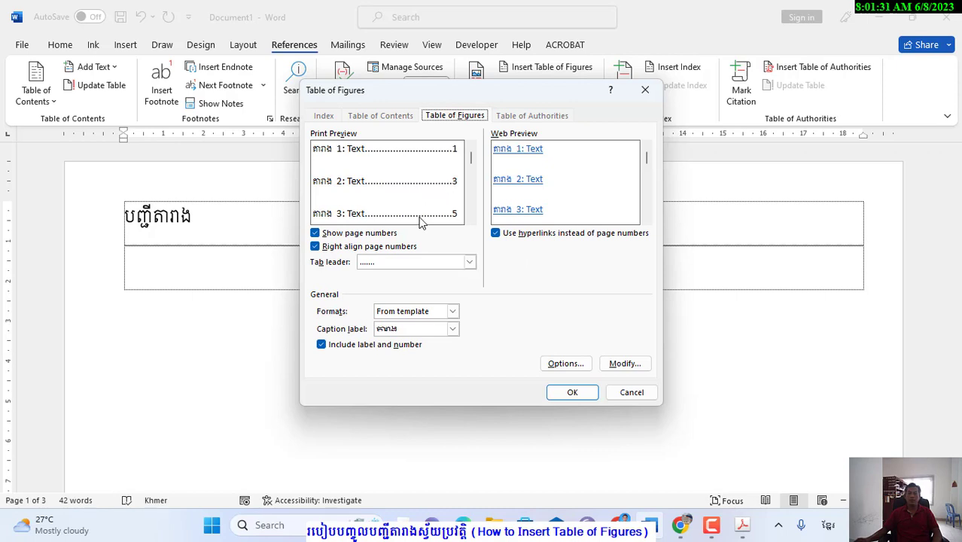
{"action": "left_click", "coordinate": [469, 262]}
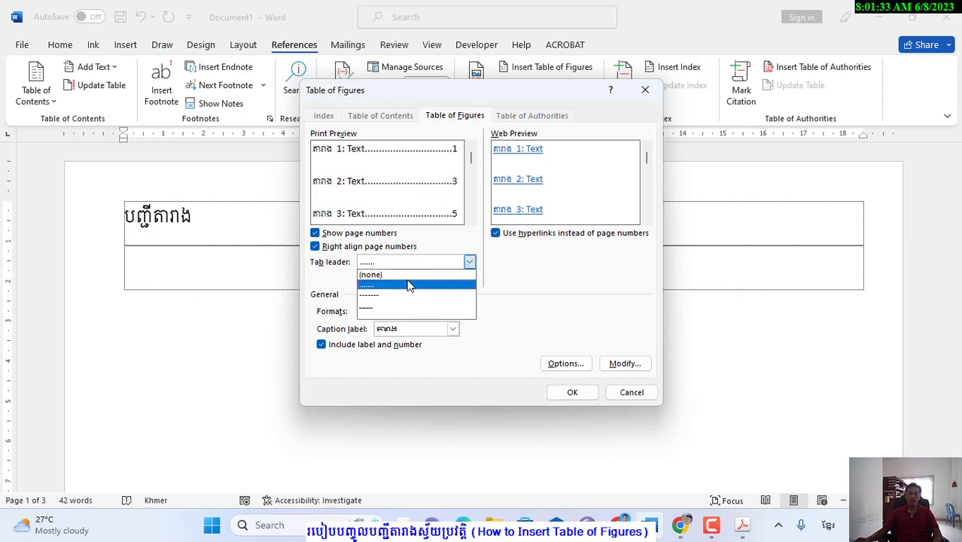
{"action": "left_click", "coordinate": [470, 262]}
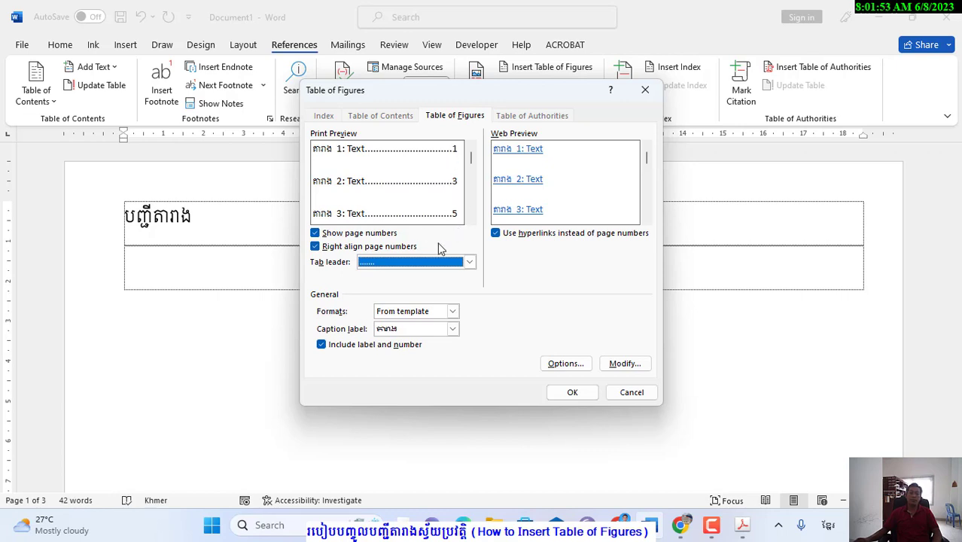
{"action": "left_click", "coordinate": [333, 246]}
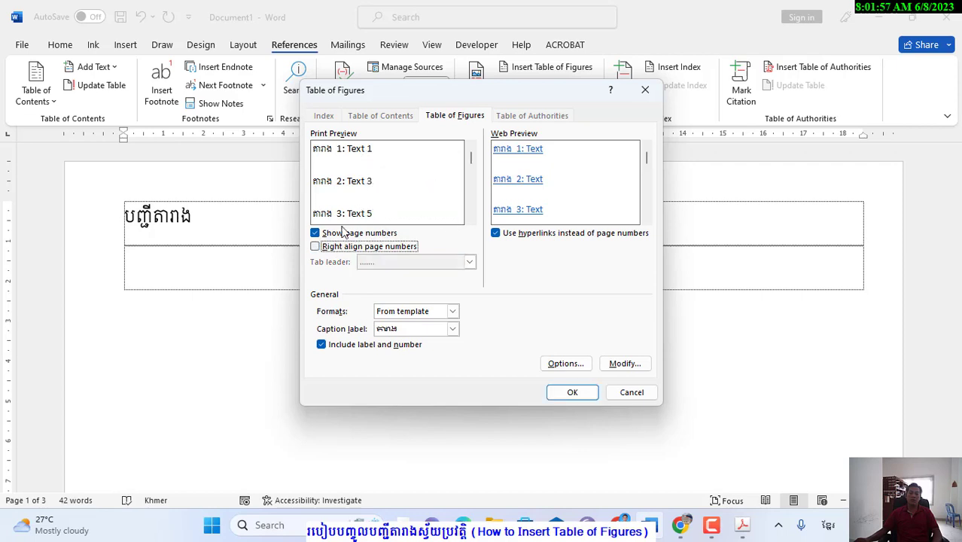
{"action": "left_click", "coordinate": [317, 246]}
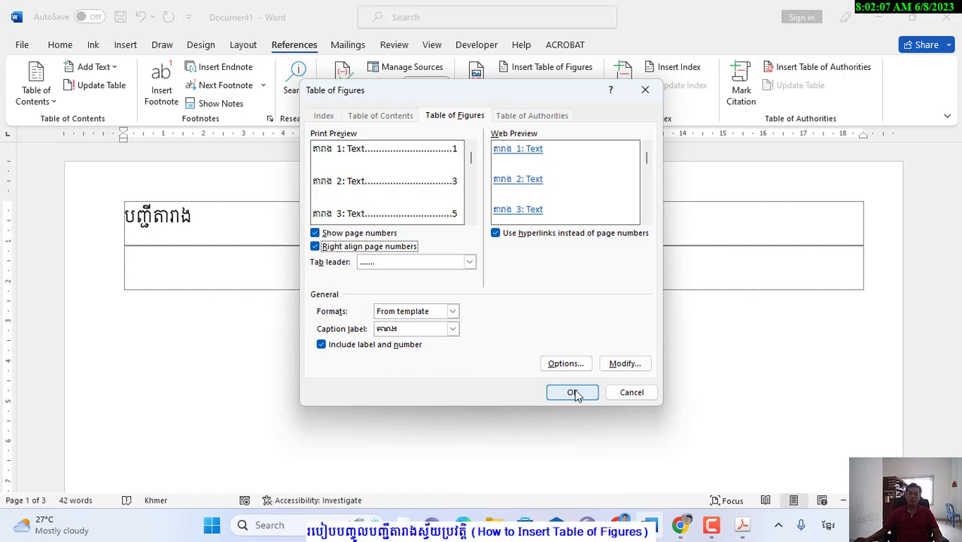
{"action": "left_click", "coordinate": [575, 393]}
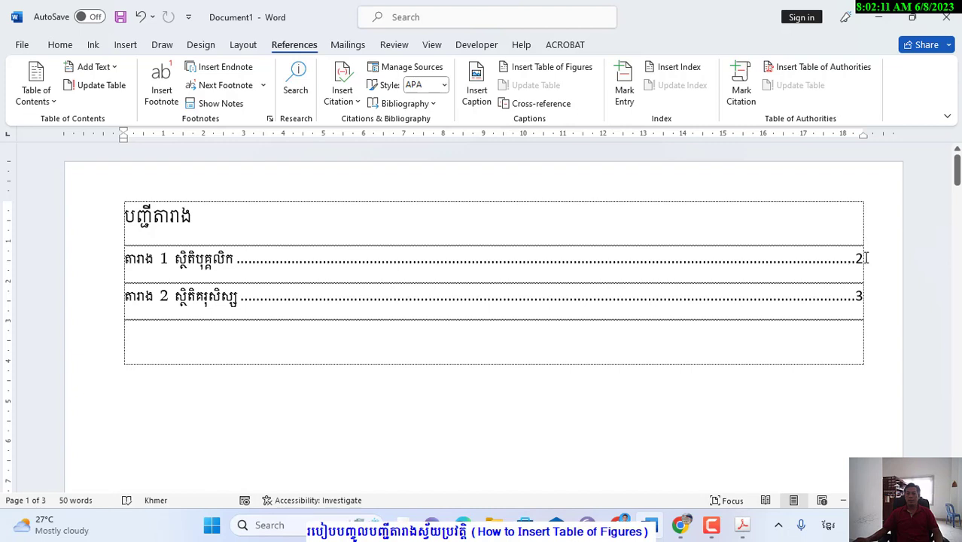
Step: Set both list-of-tables entries to Khmer OS Siemreap, size 12, then reselect them
{"action": "mouse_move", "coordinate": [797, 296]}
{"action": "left_mouse_down"}
{"action": "mouse_move", "coordinate": [164, 279]}
{"action": "mouse_move", "coordinate": [11, 265]}
{"action": "left_mouse_up"}
{"action": "left_click", "coordinate": [60, 47]}
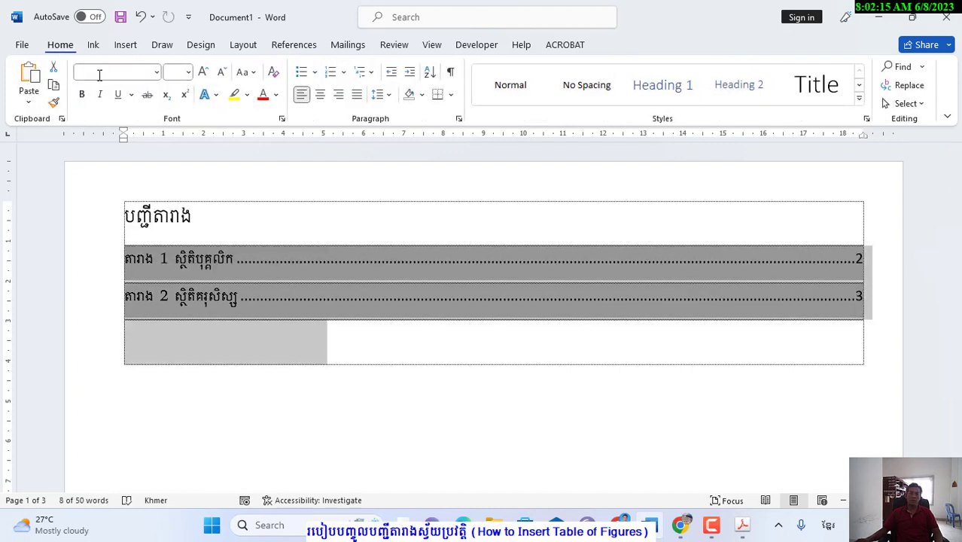
{"action": "left_click", "coordinate": [158, 72]}
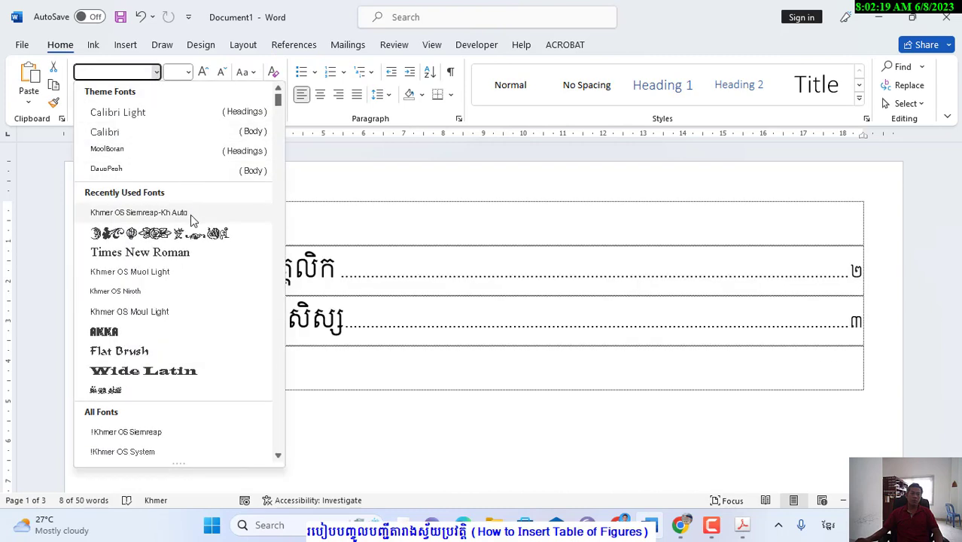
{"action": "left_click", "coordinate": [190, 216]}
{"action": "left_click", "coordinate": [188, 73]}
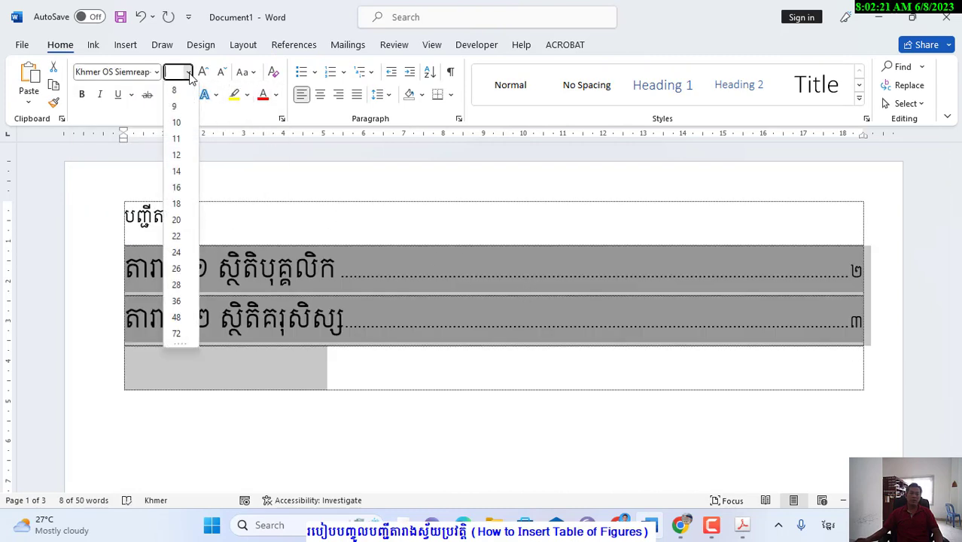
{"action": "left_click", "coordinate": [176, 155]}
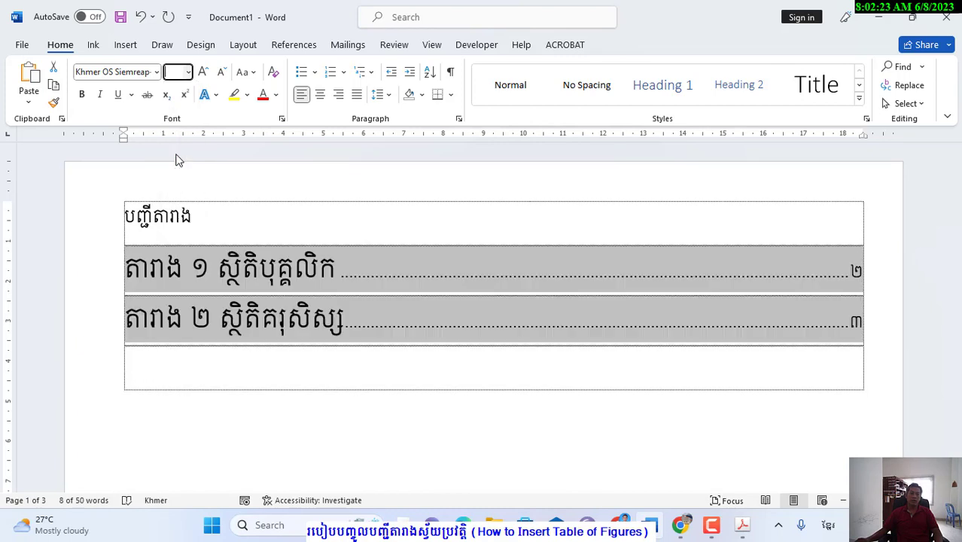
{"action": "left_click", "coordinate": [874, 219]}
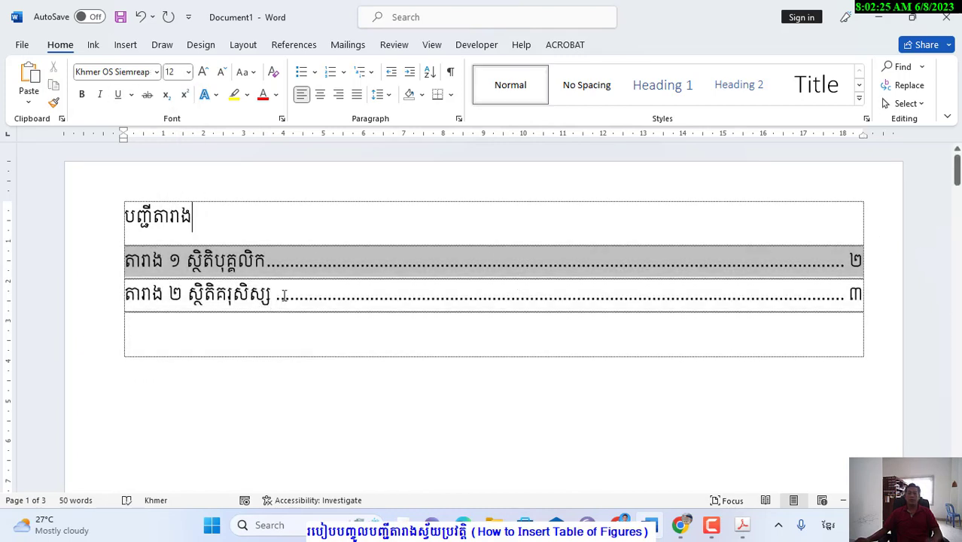
{"action": "left_click", "coordinate": [357, 329]}
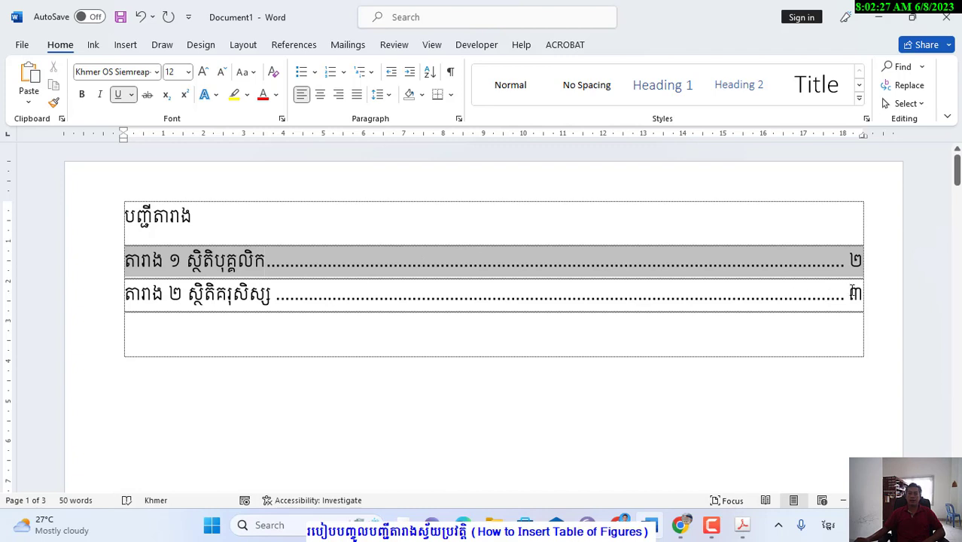
{"action": "left_click_drag", "start_coordinate": [836, 294], "coordinate": [746, 258]}
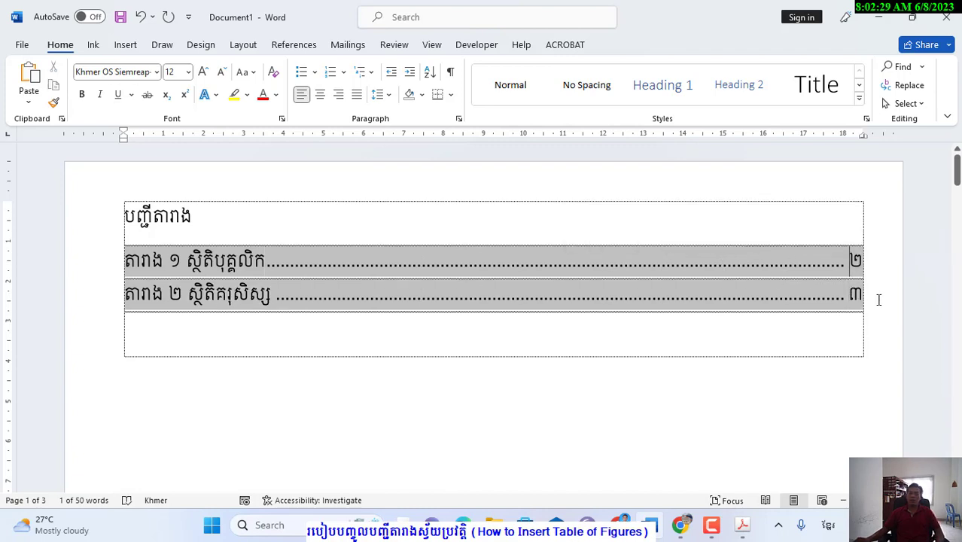
{"action": "left_click_drag", "start_coordinate": [557, 286], "coordinate": [58, 248]}
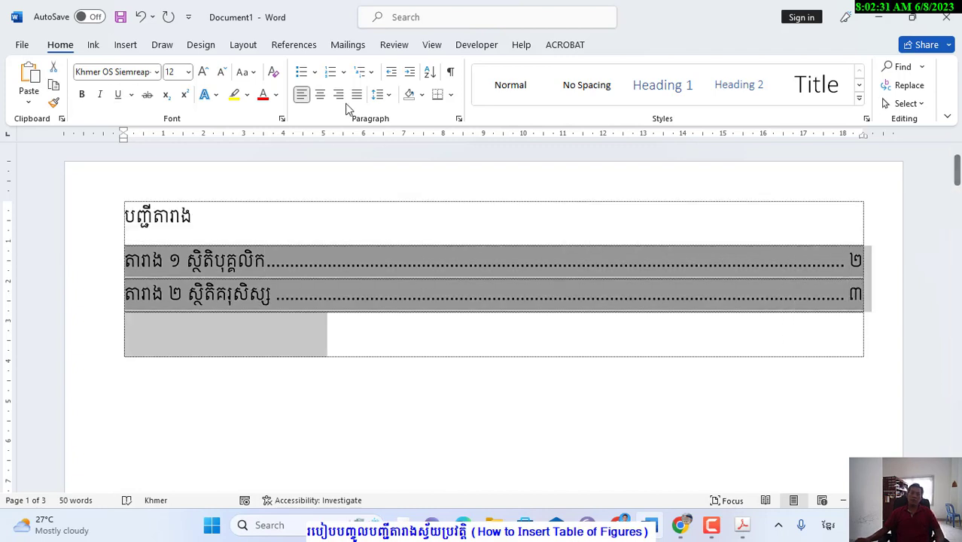
{"action": "left_click", "coordinate": [345, 46]}
{"action": "left_click", "coordinate": [294, 45]}
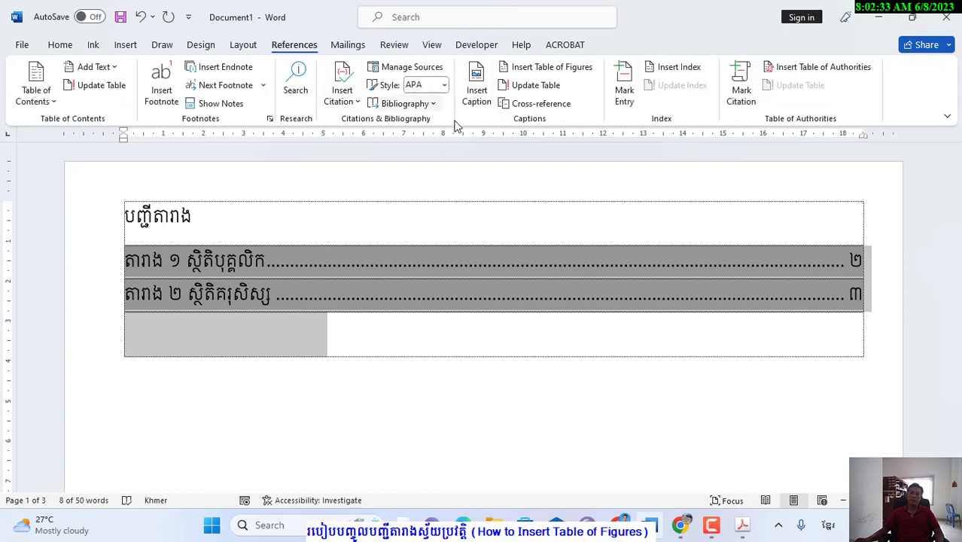
Step: Rebuild the Table of Figures with hyperlinks and right-aligned page numbers, replacing the old one
{"action": "left_click", "coordinate": [548, 262]}
{"action": "left_click_drag", "start_coordinate": [867, 288], "coordinate": [174, 262]}
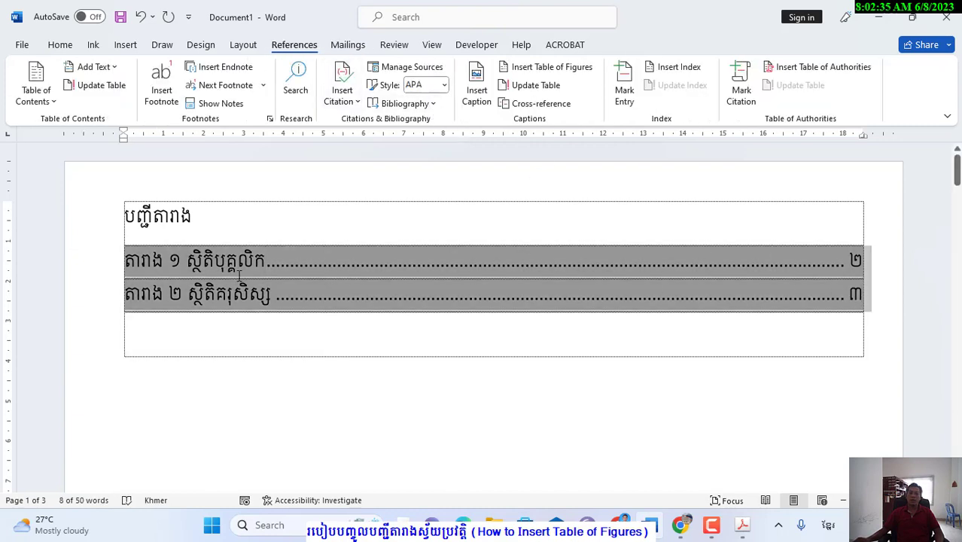
{"action": "left_click", "coordinate": [531, 67]}
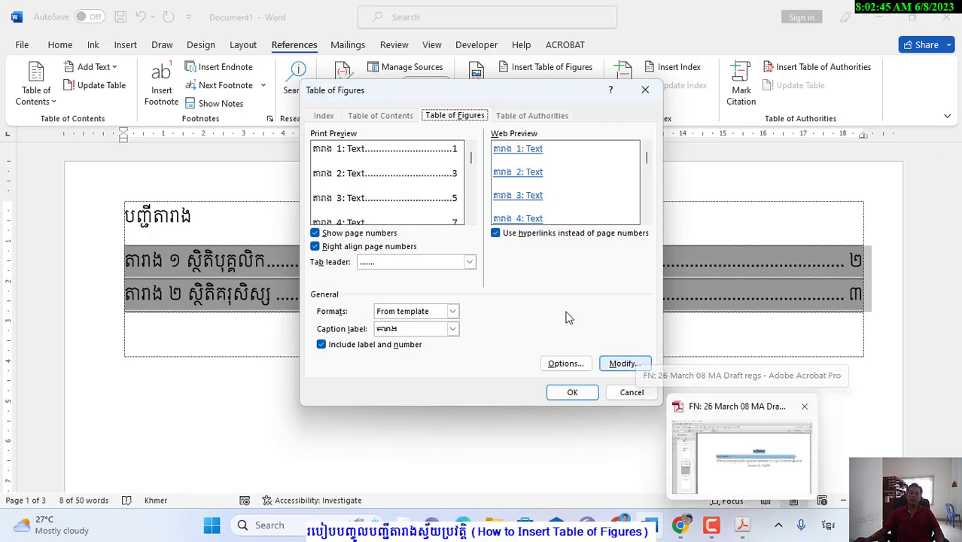
{"action": "left_click", "coordinate": [573, 394]}
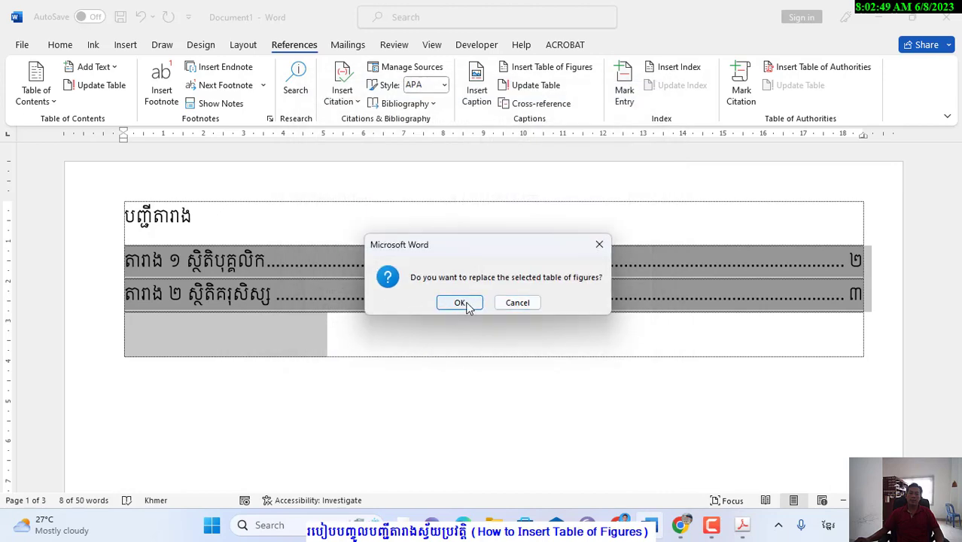
{"action": "left_click", "coordinate": [460, 303]}
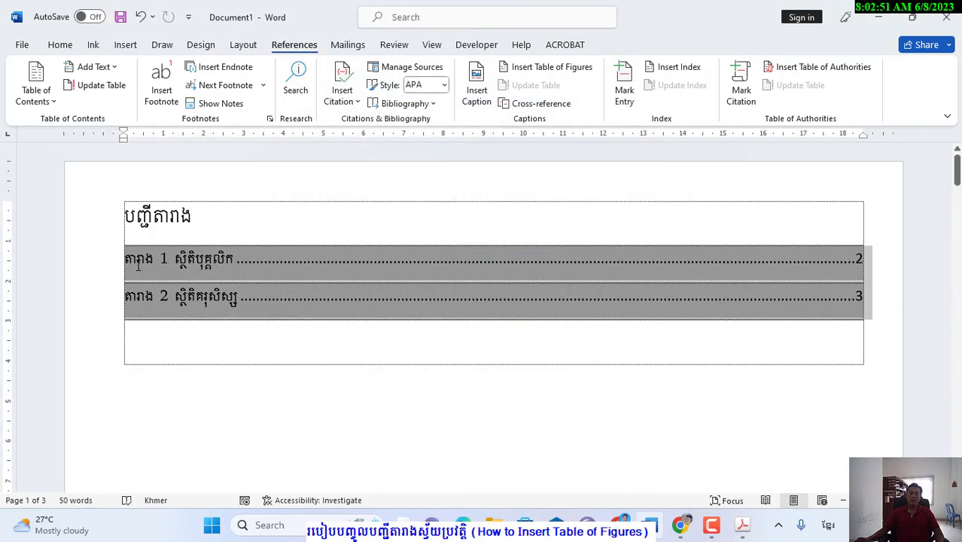
Step: Apply Khmer OS Siemreap at size 12 to the regenerated entries
{"action": "left_click", "coordinate": [59, 45]}
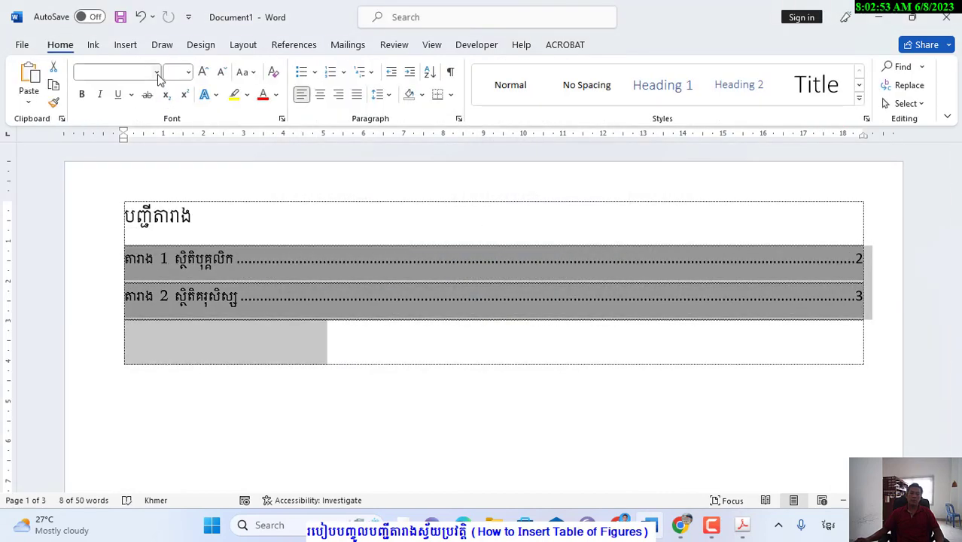
{"action": "left_click", "coordinate": [156, 72]}
{"action": "left_click", "coordinate": [179, 213]}
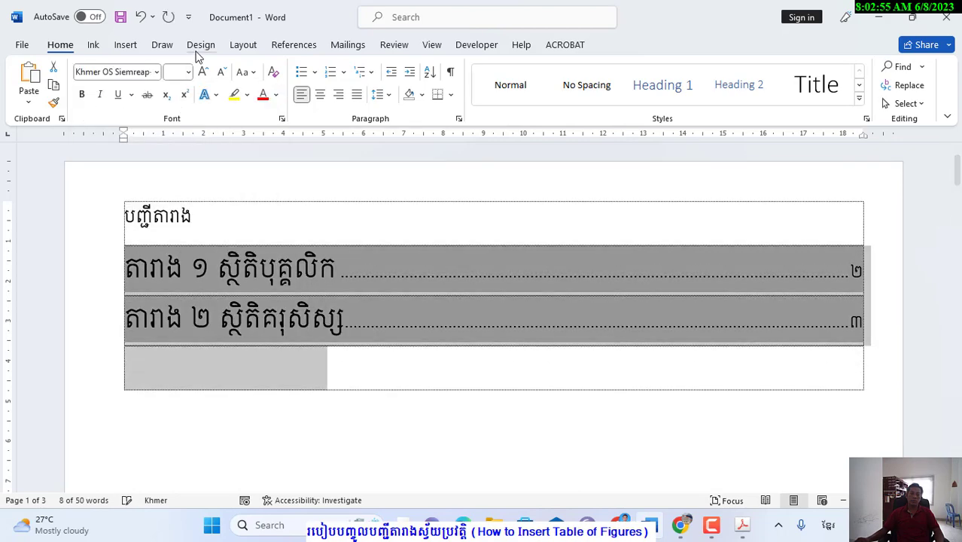
{"action": "left_click", "coordinate": [189, 72]}
{"action": "left_click", "coordinate": [177, 155]}
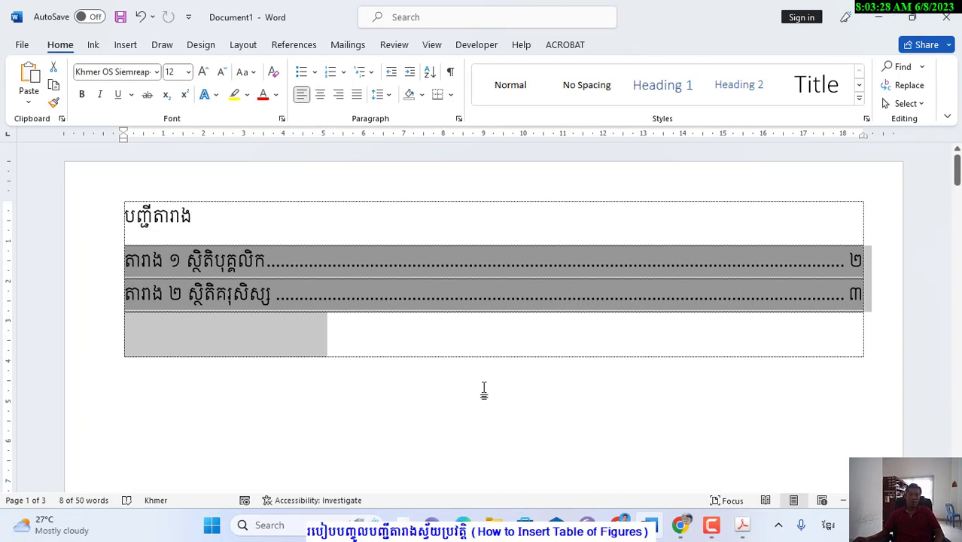
{"action": "left_click", "coordinate": [391, 331]}
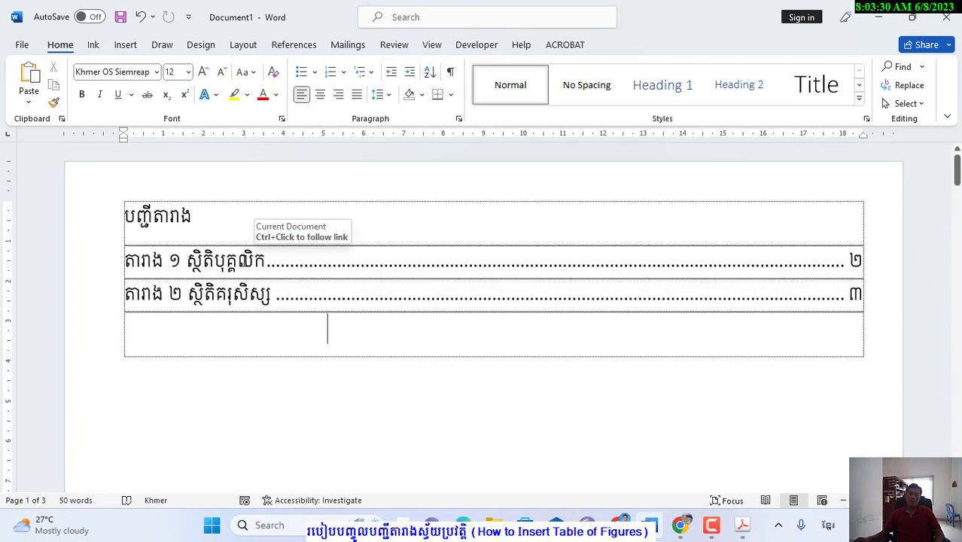
Step: Follow the first list entry's hyperlink to jump to the Table 1 caption
{"action": "triple_click", "coordinate": [245, 265]}
{"action": "key", "text": "shift+Down"}
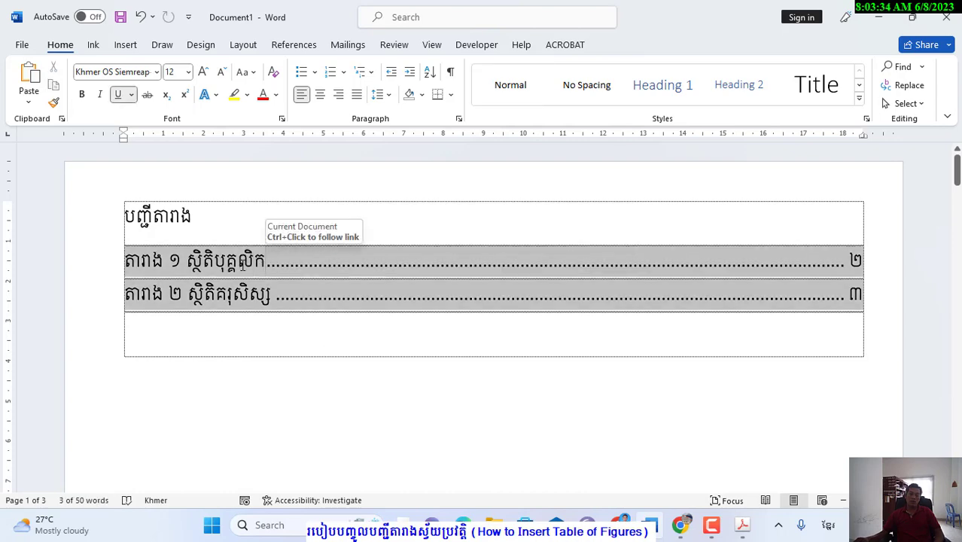
{"action": "left_click", "coordinate": [247, 260], "text": "ctrl"}
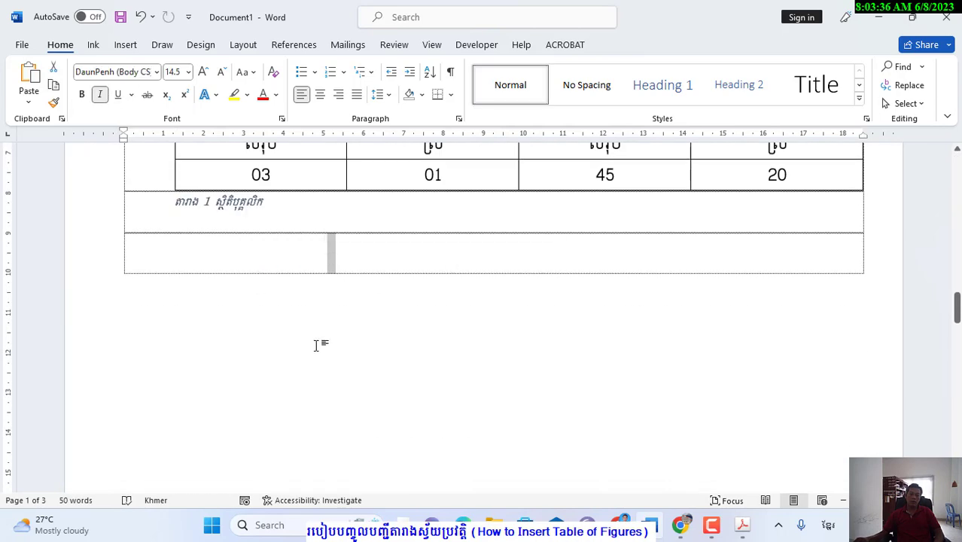
{"action": "left_click", "coordinate": [295, 259]}
Step: Return to the list and follow the តារាង ២ entry to the Table 2 caption on page 3
{"action": "scroll", "coordinate": [295, 271], "scroll_direction": "up", "scroll_amount": 3}
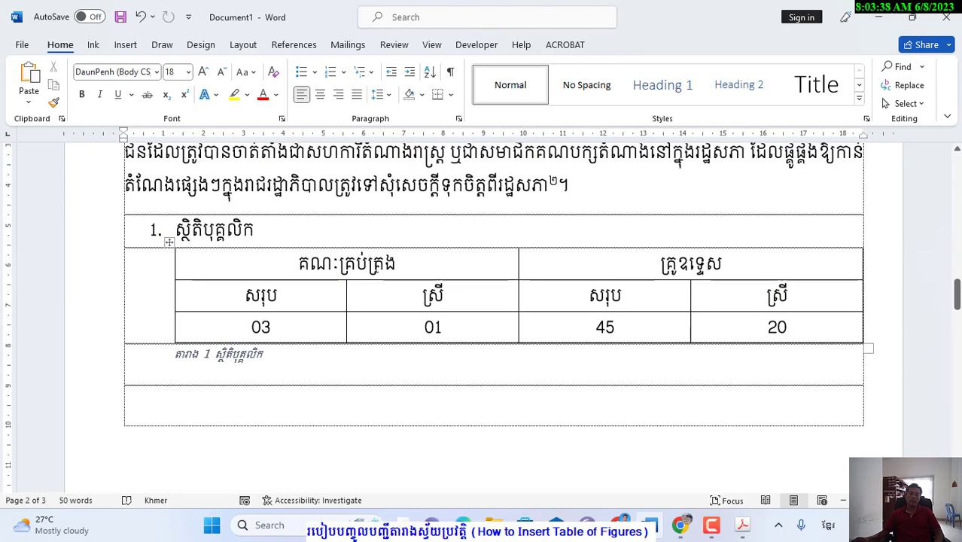
{"action": "scroll", "coordinate": [574, 275], "scroll_direction": "up", "scroll_amount": 2}
{"action": "scroll", "coordinate": [574, 276], "scroll_direction": "up", "scroll_amount": 2}
{"action": "scroll", "coordinate": [836, 169], "scroll_direction": "up", "scroll_amount": 5}
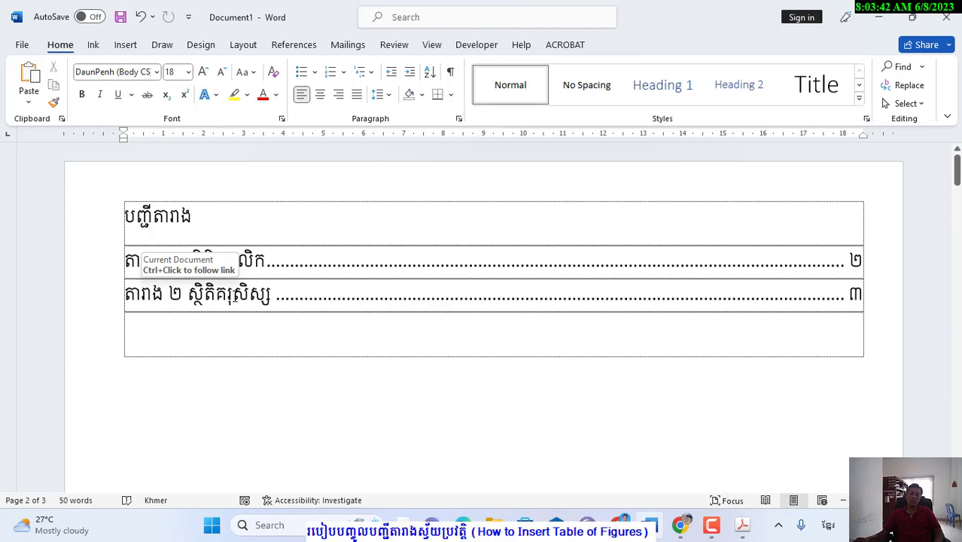
{"action": "left_click", "coordinate": [235, 301], "text": "ctrl"}
{"action": "scroll", "coordinate": [273, 239], "scroll_direction": "up", "scroll_amount": 3}
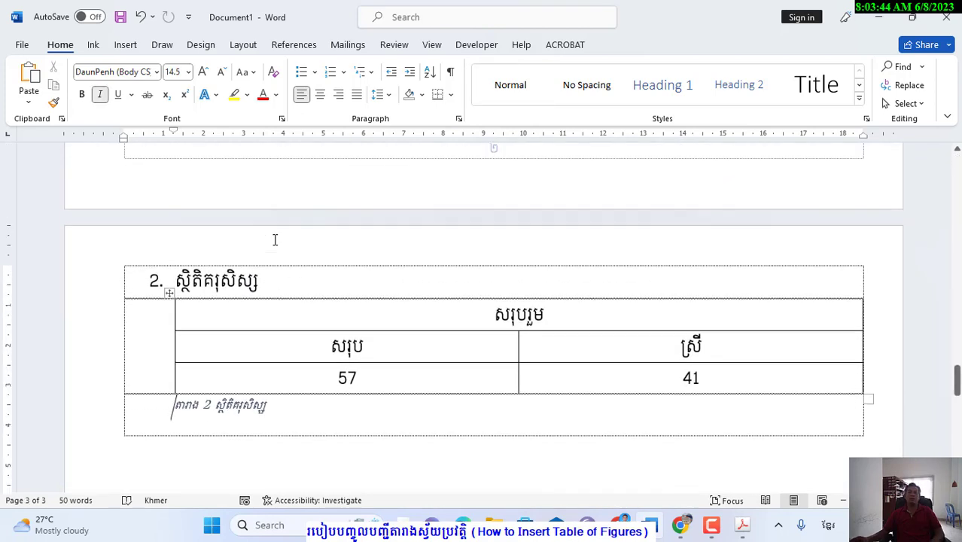